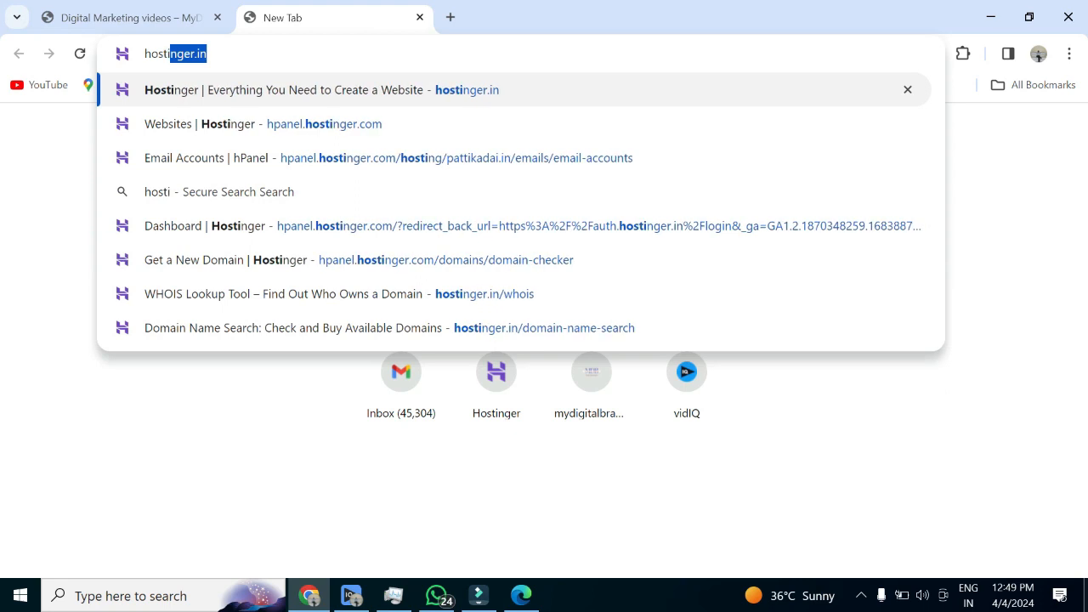
Open the Hostinger website and log in with the first listed Google account.
click(300, 100)
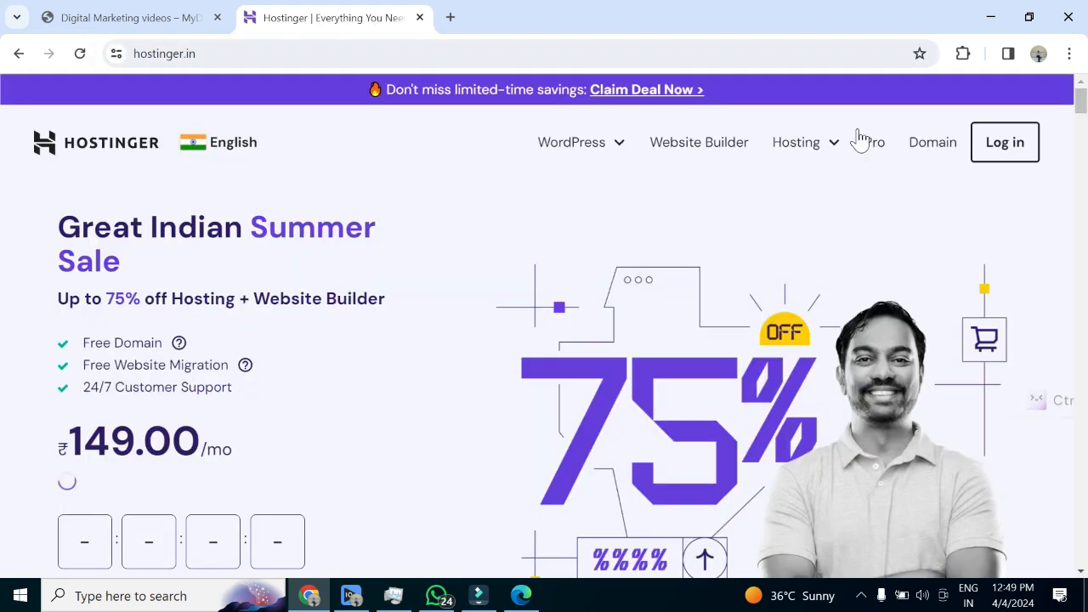
click(982, 145)
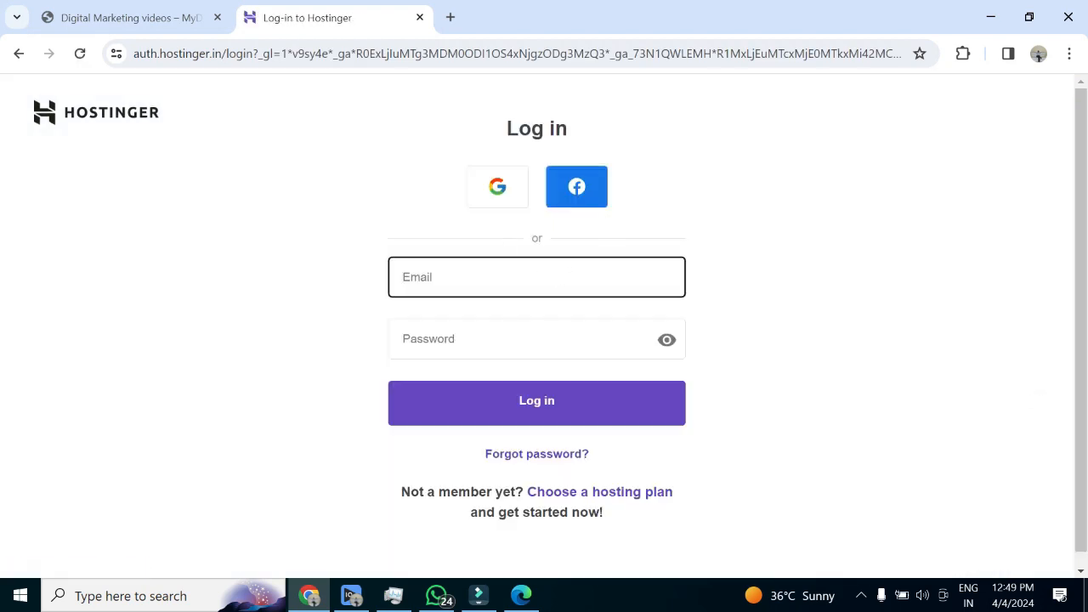
click(503, 208)
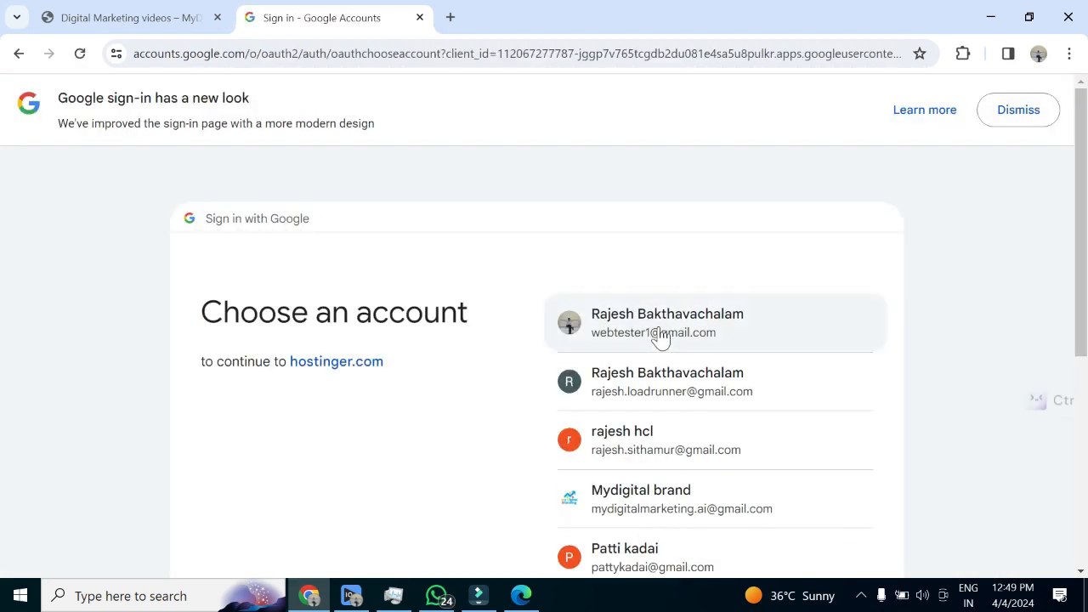
click(661, 333)
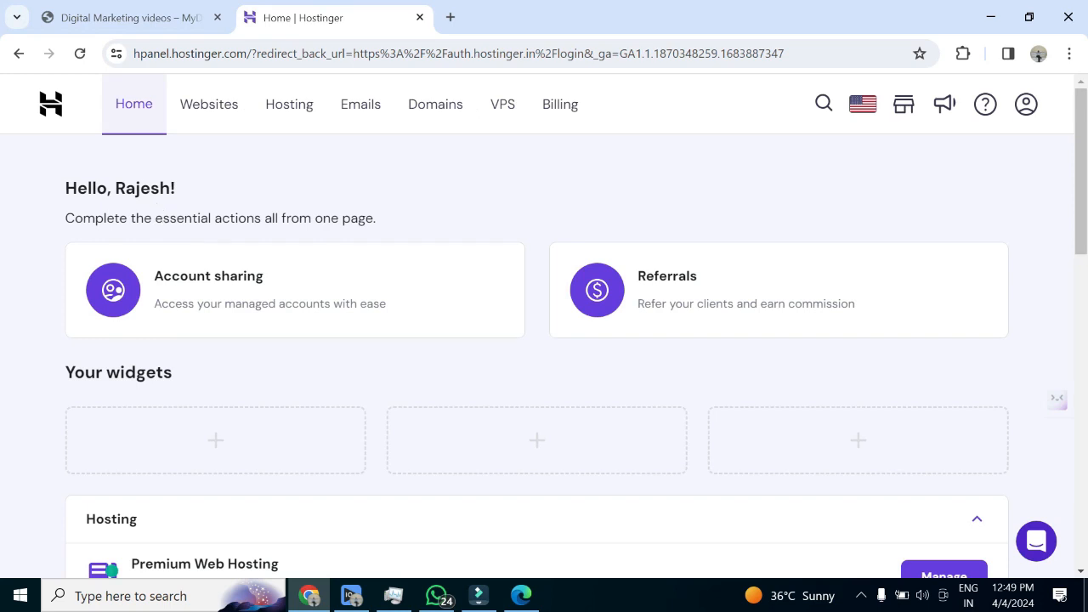
Open the dashboard of mydigitaldemo.in from the list of websites in the Premium Web Hosting plan.
scroll(302, 246, down, 3)
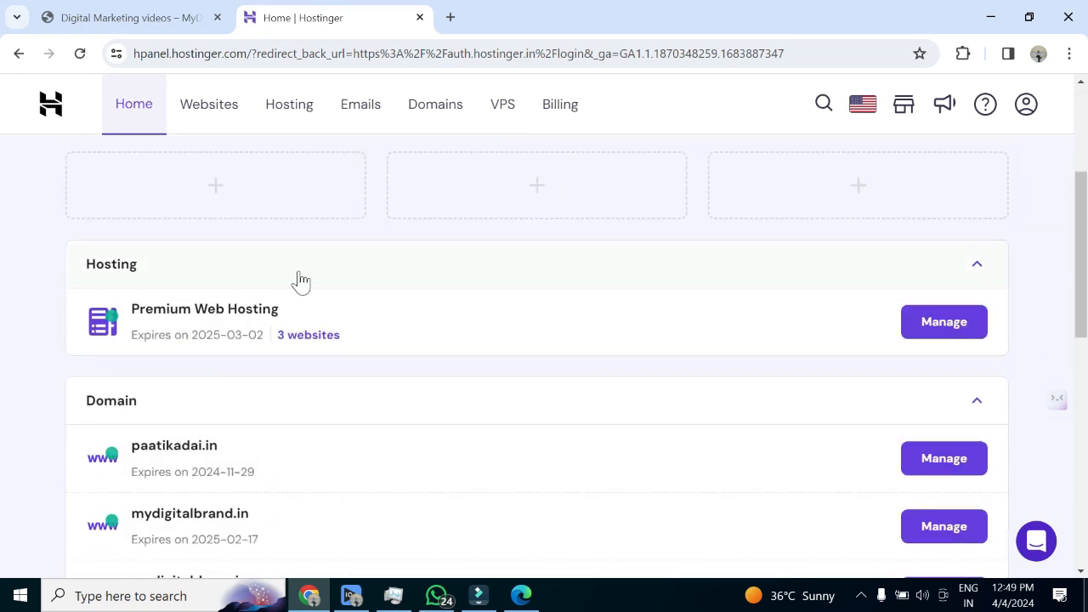
scroll(297, 383, down, 1)
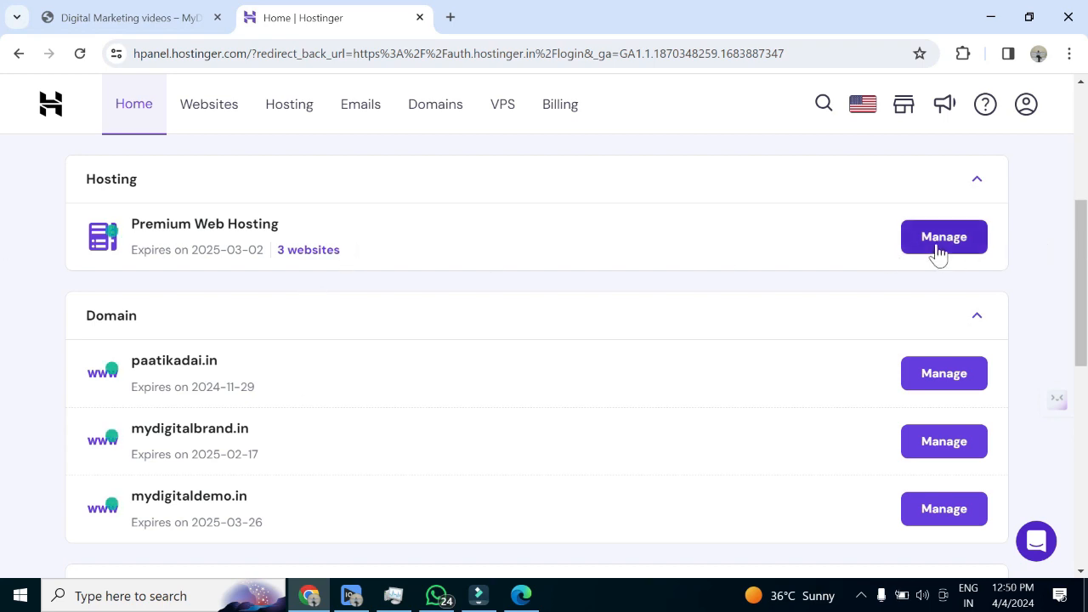
click(332, 252)
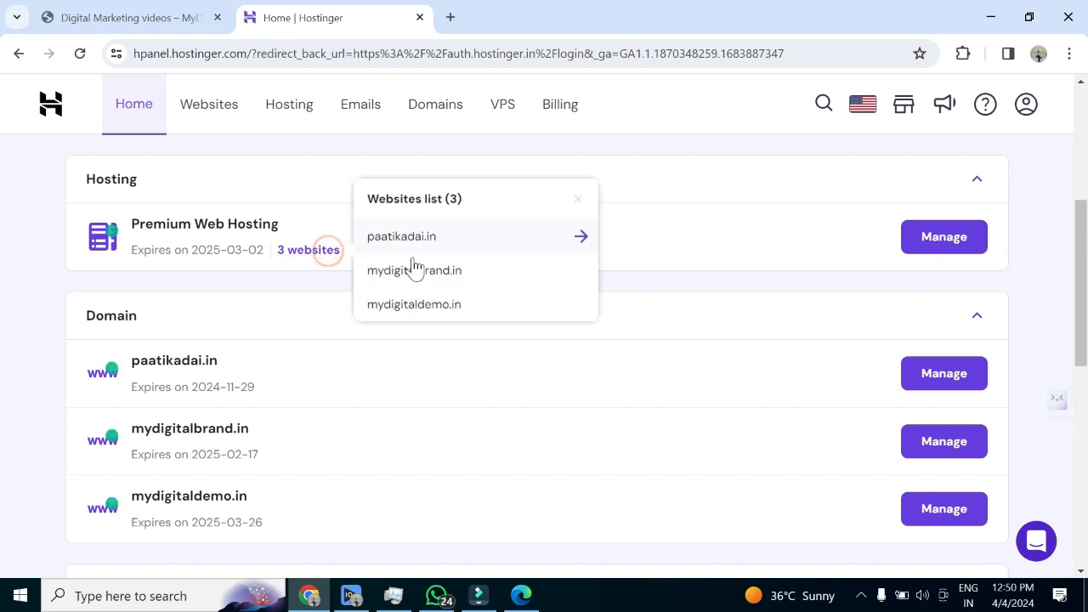
click(415, 307)
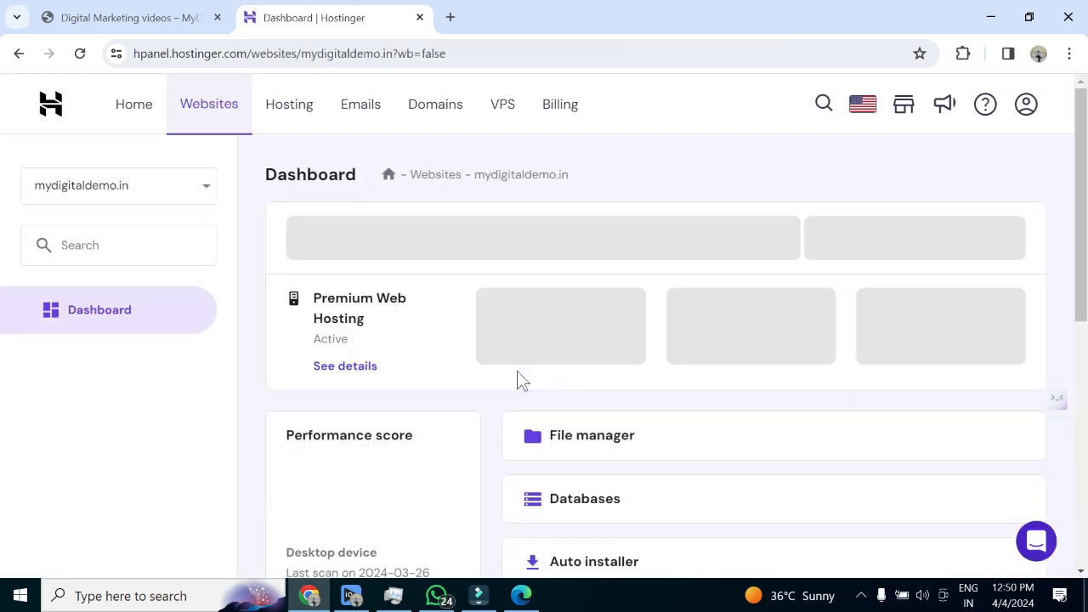
Open the subdomain settings of mydigitaldemo.in.
scroll(214, 401, down, 4)
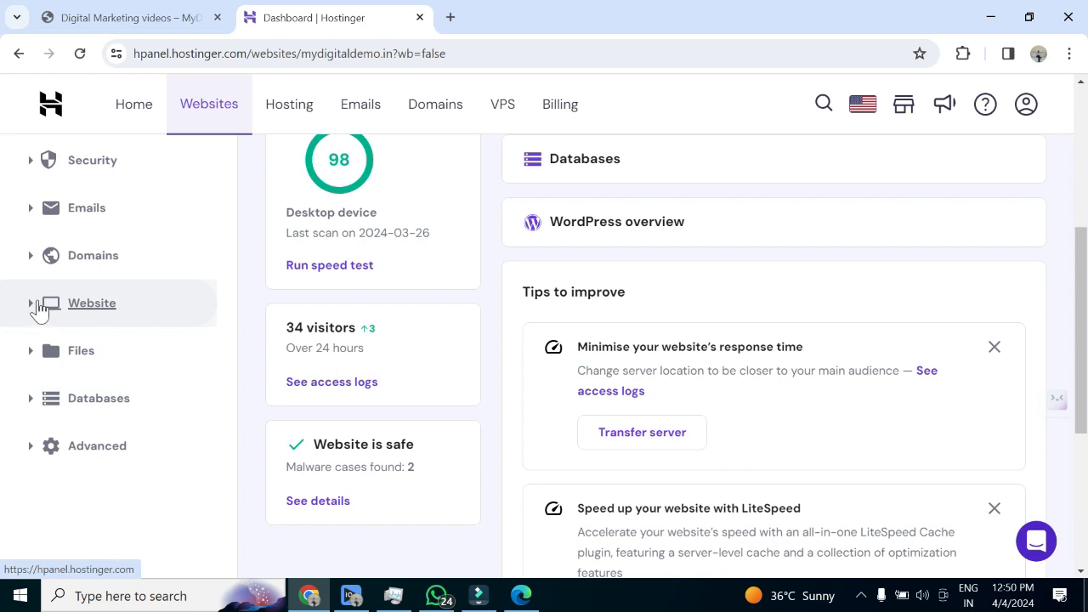
click(36, 260)
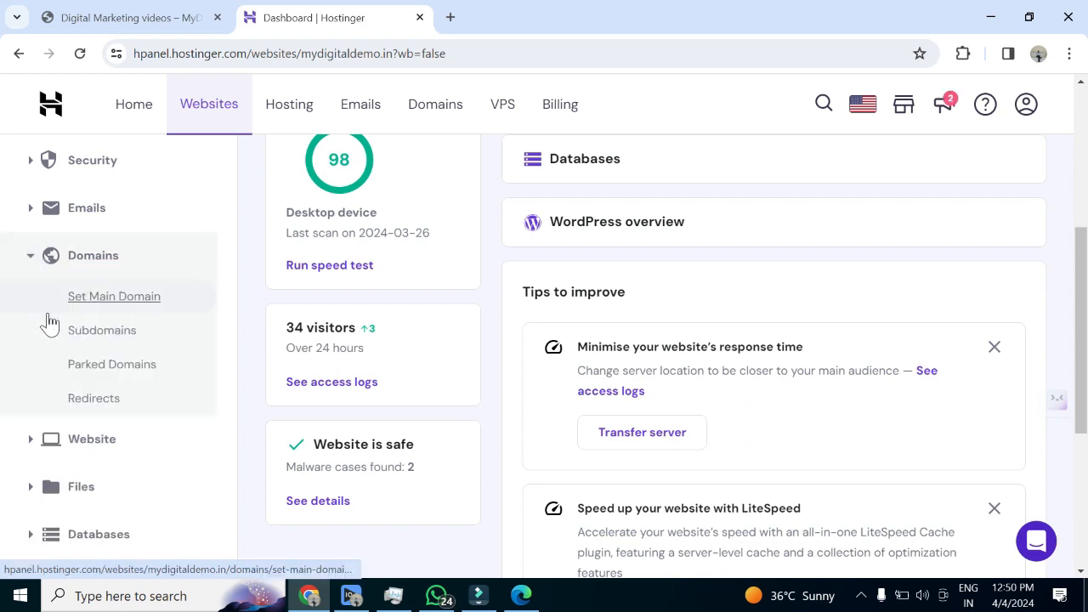
click(112, 339)
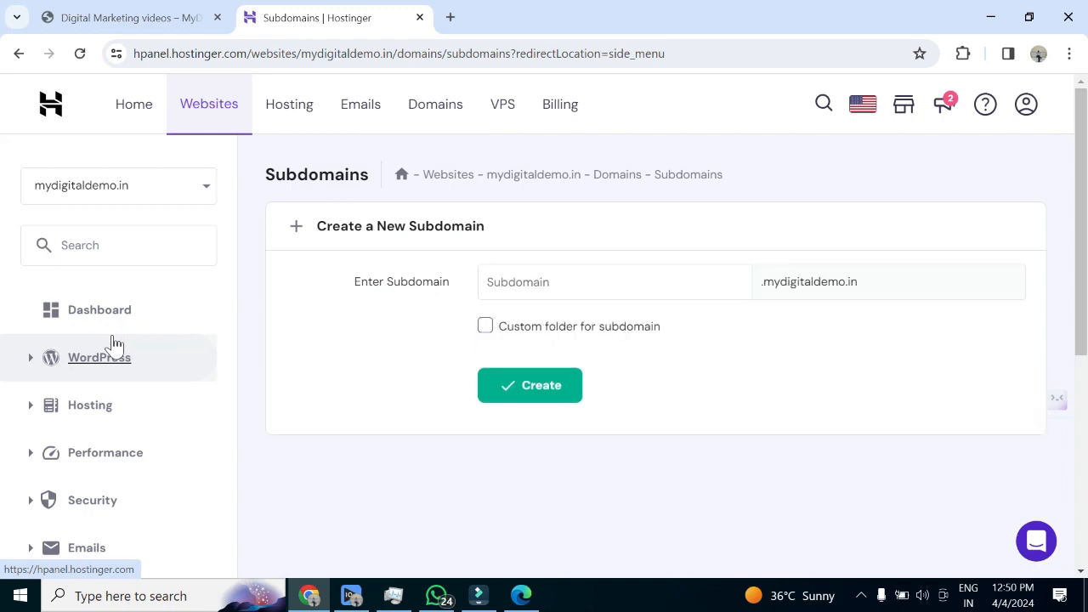
Create the subdomain ecommerce under mydigitaldemo.in and check its entry among the current subdomains.
click(591, 289)
text(ecommerce)
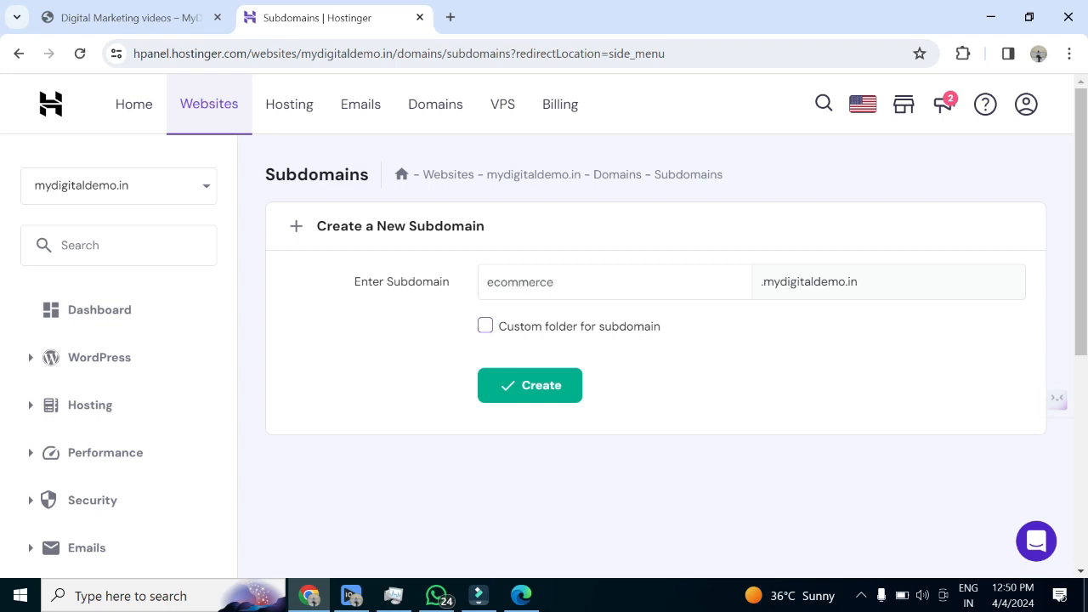
click(551, 385)
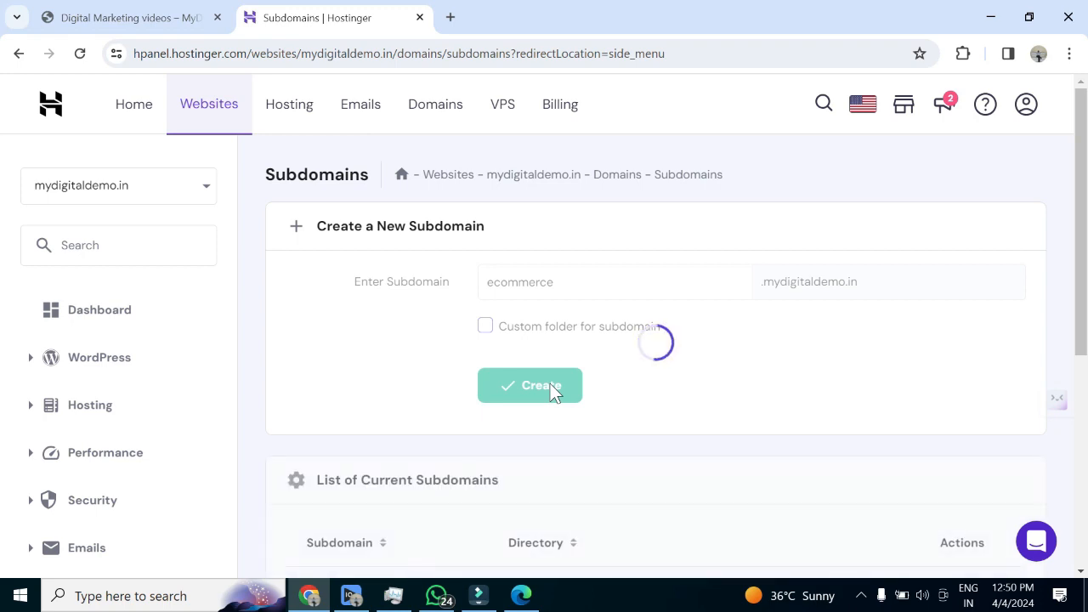
scroll(700, 381, down, 2)
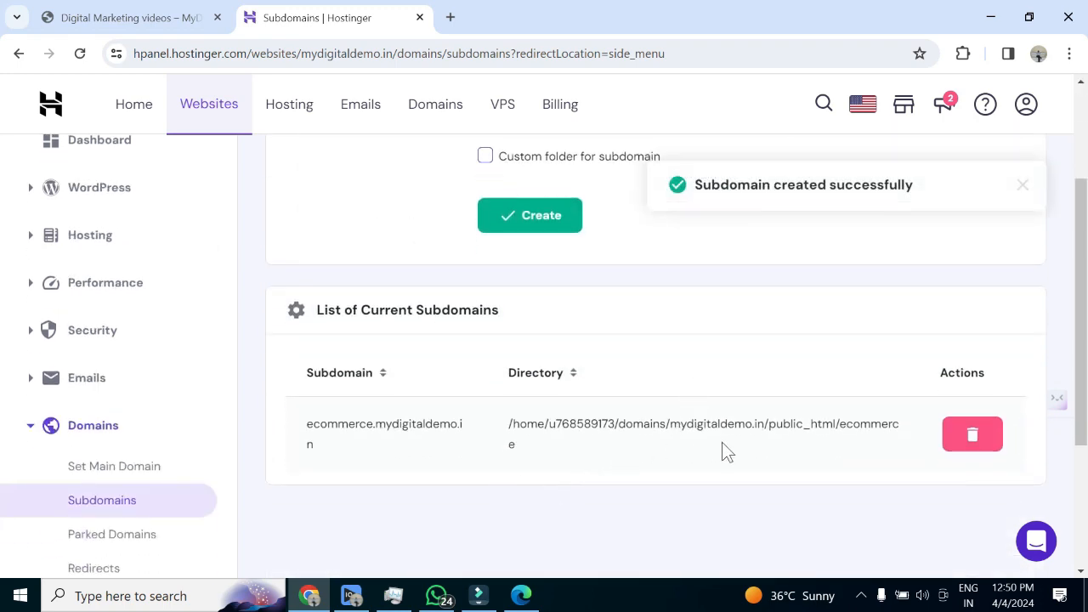
scroll(672, 495, up, 2)
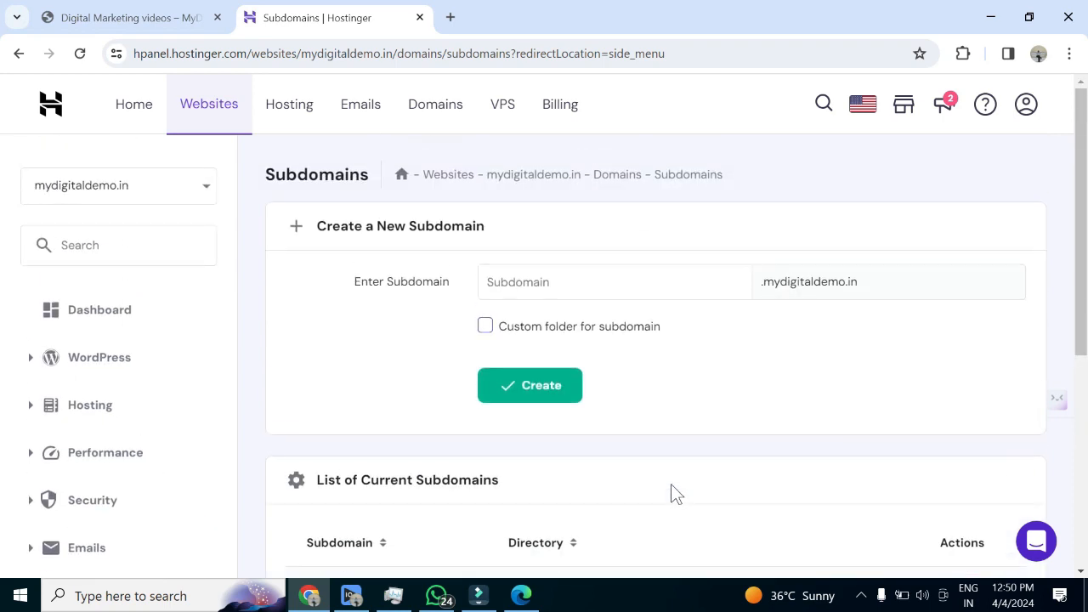
scroll(634, 413, down, 1)
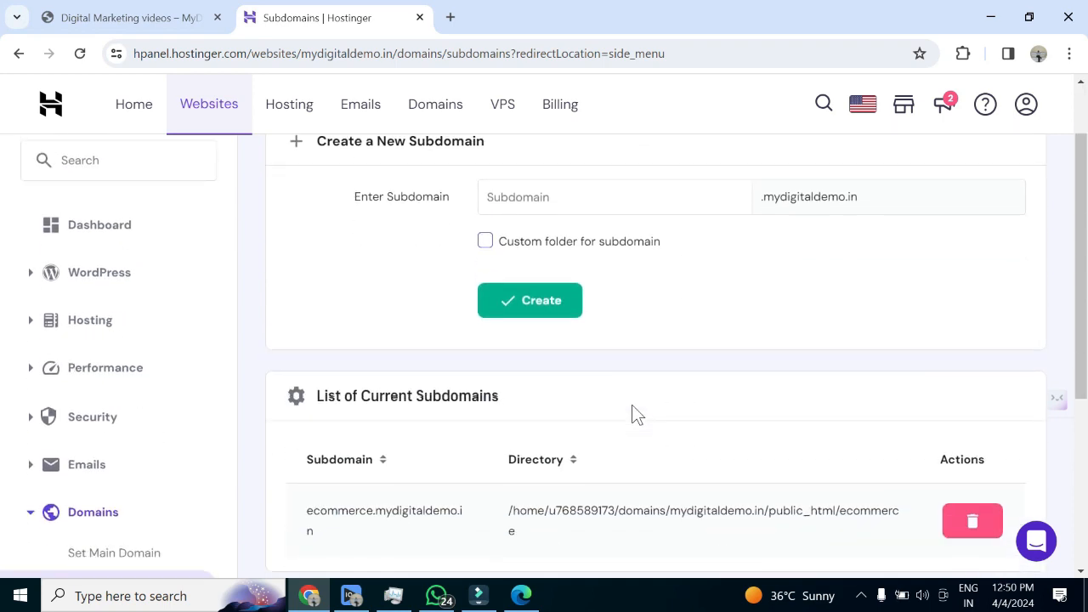
Open the WordPress overview of mydigitaldemo.in.
click(35, 278)
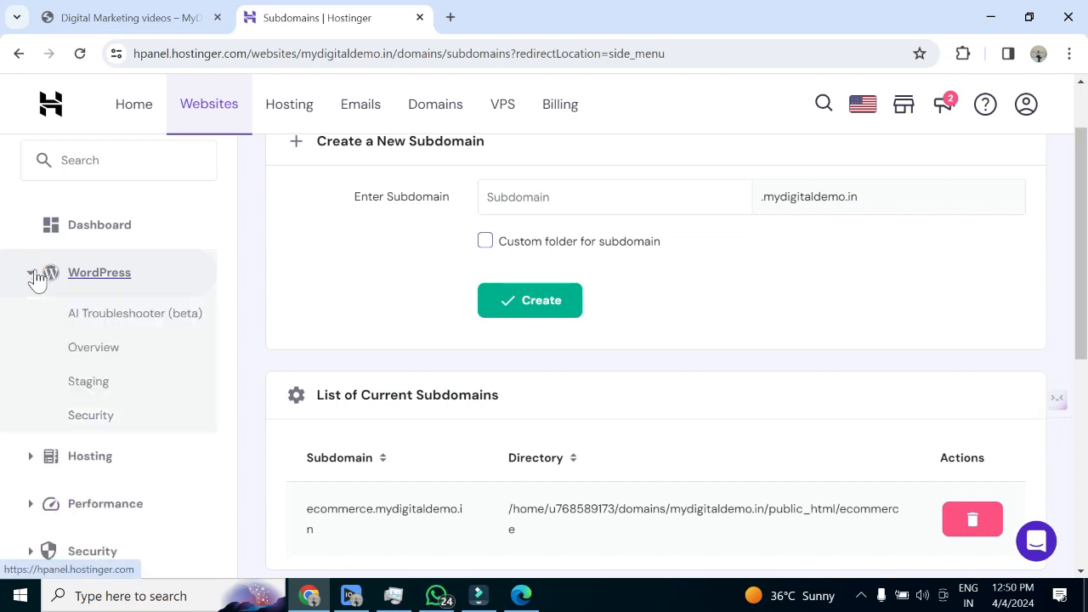
click(128, 287)
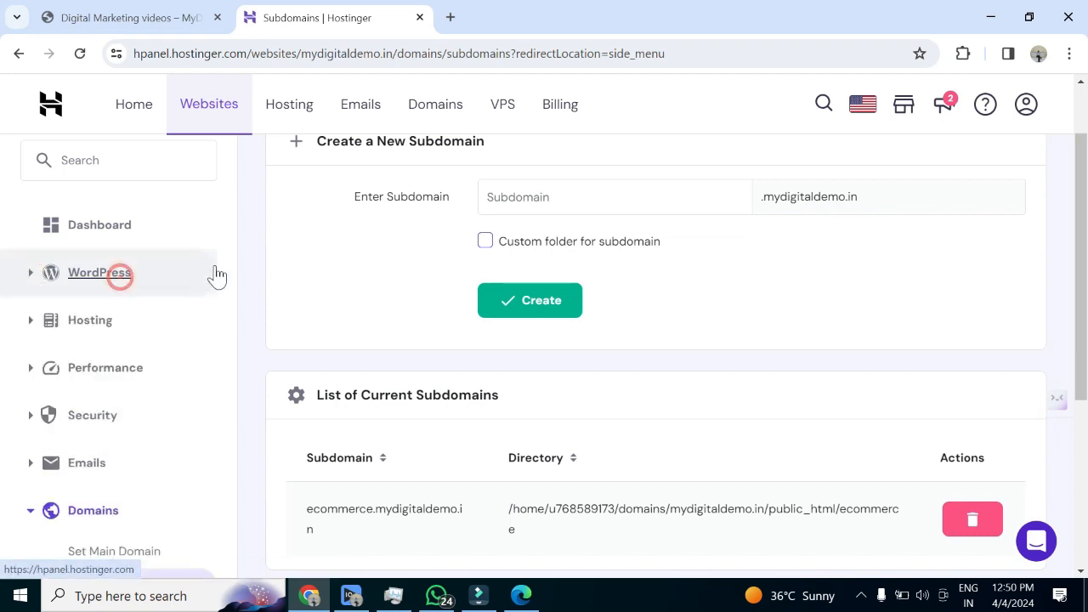
click(53, 281)
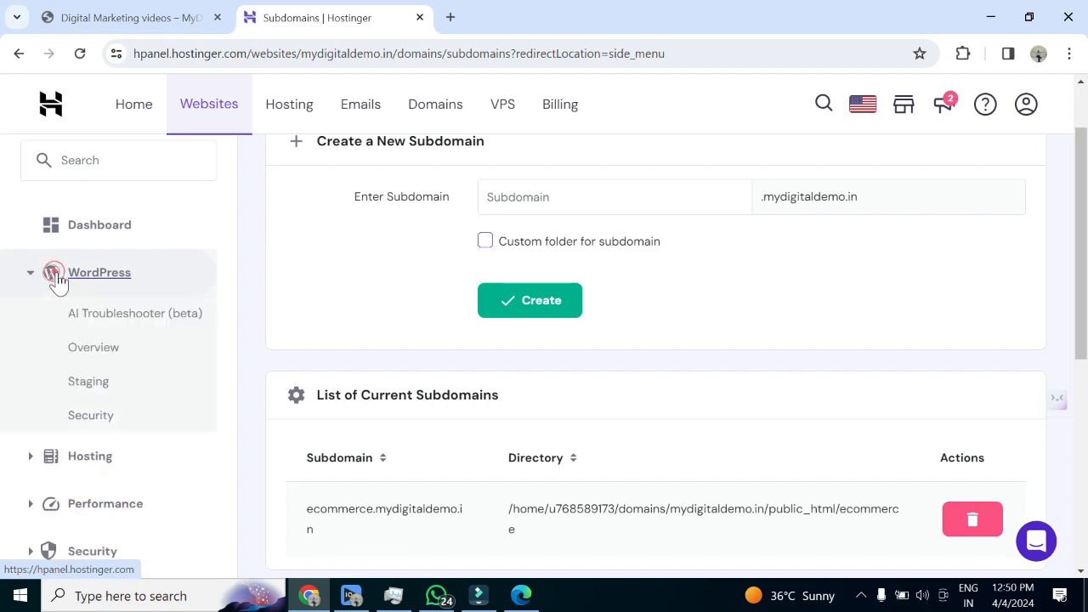
click(92, 349)
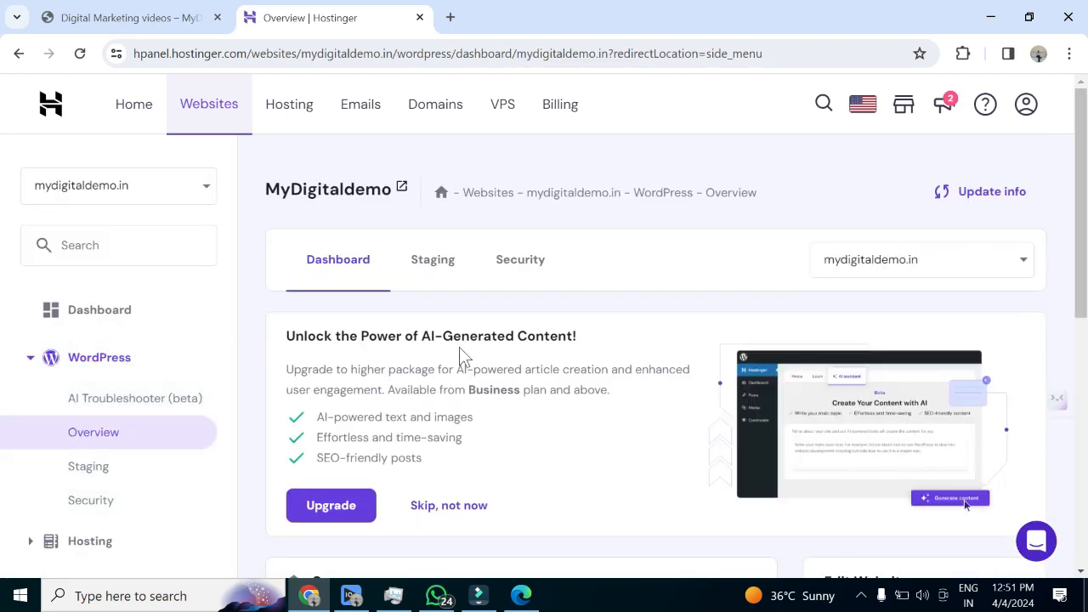
Start installing another WordPress from the site installs section of the overview.
scroll(459, 353, down, 6)
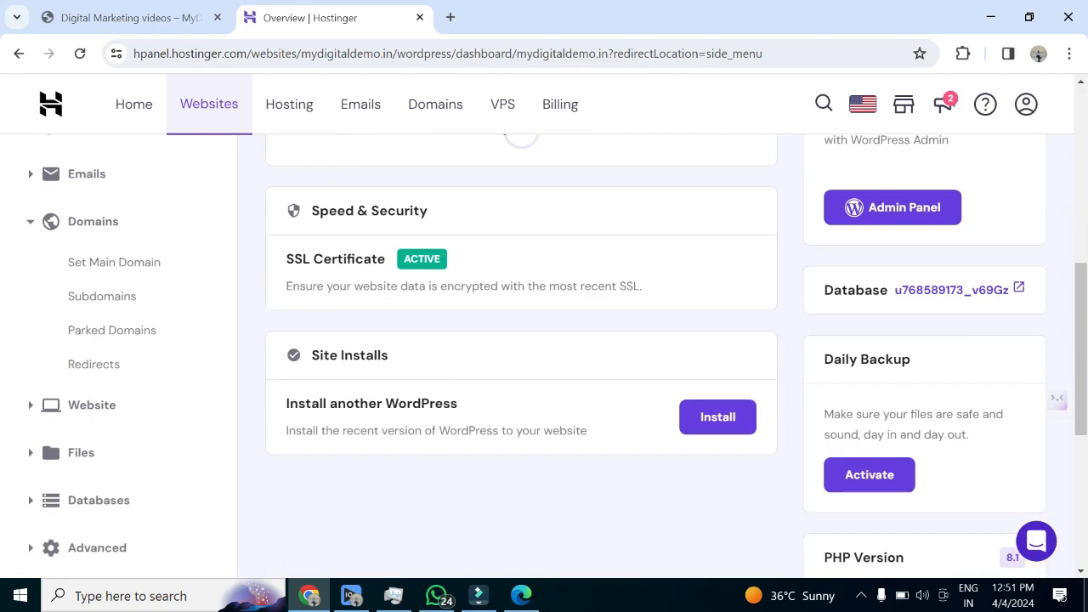
scroll(344, 391, down, 3)
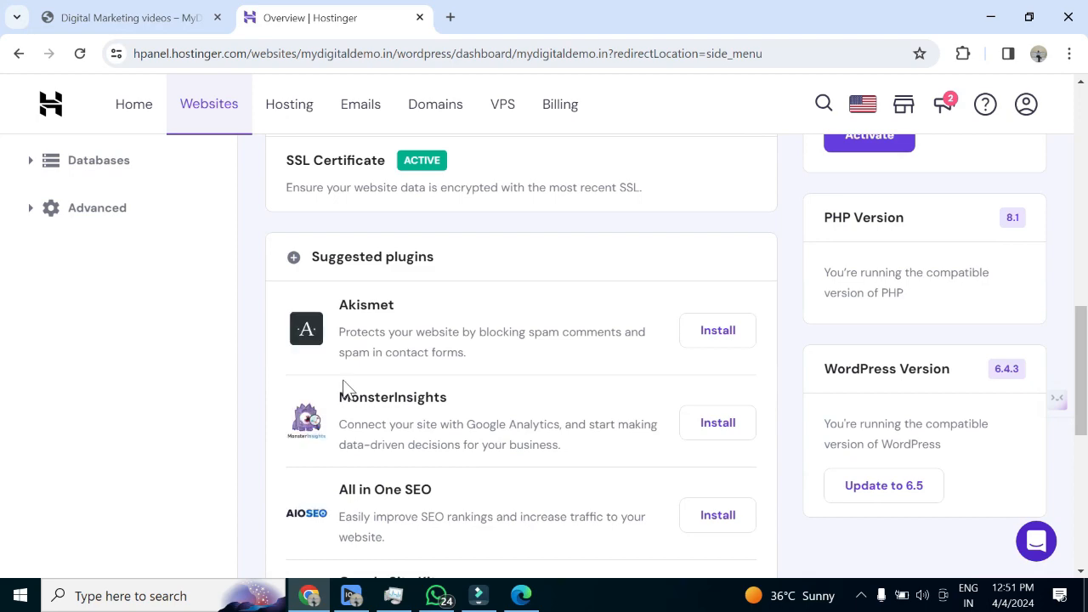
scroll(343, 391, down, 8)
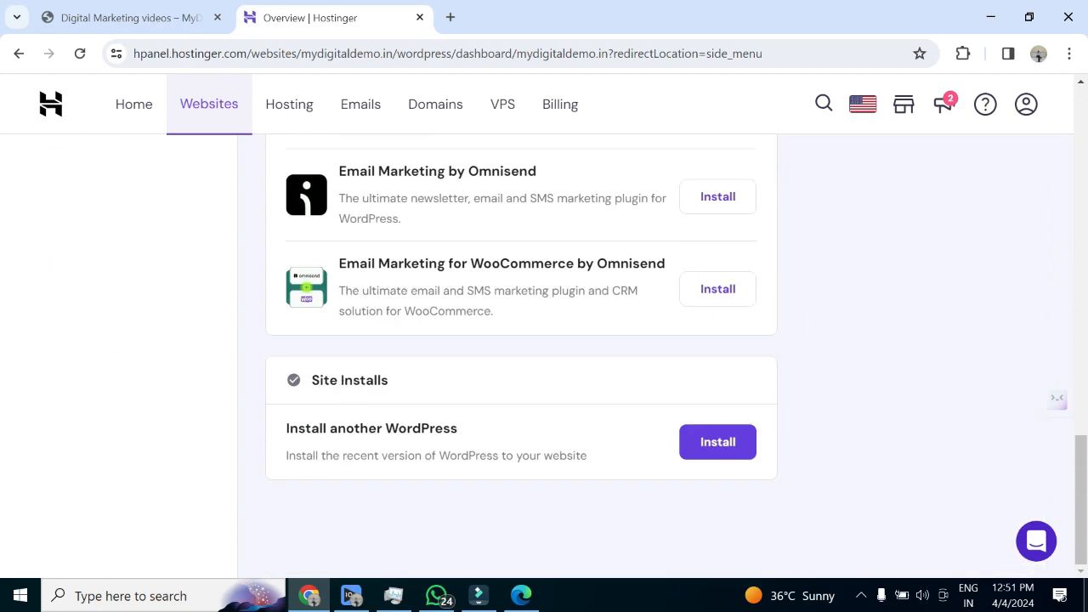
drag(400, 385, 309, 400)
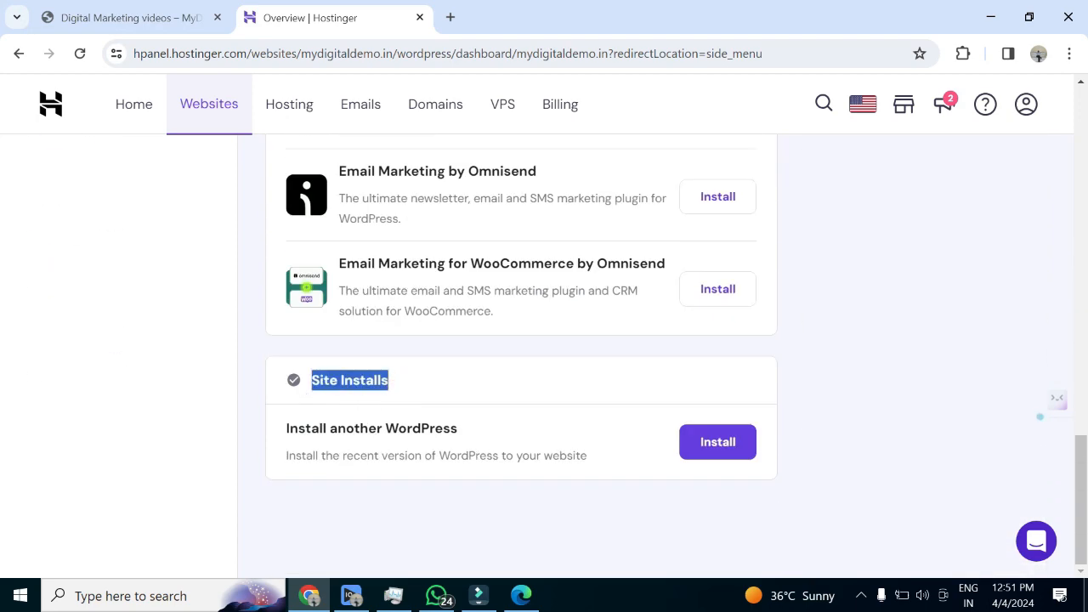
drag(479, 431, 277, 432)
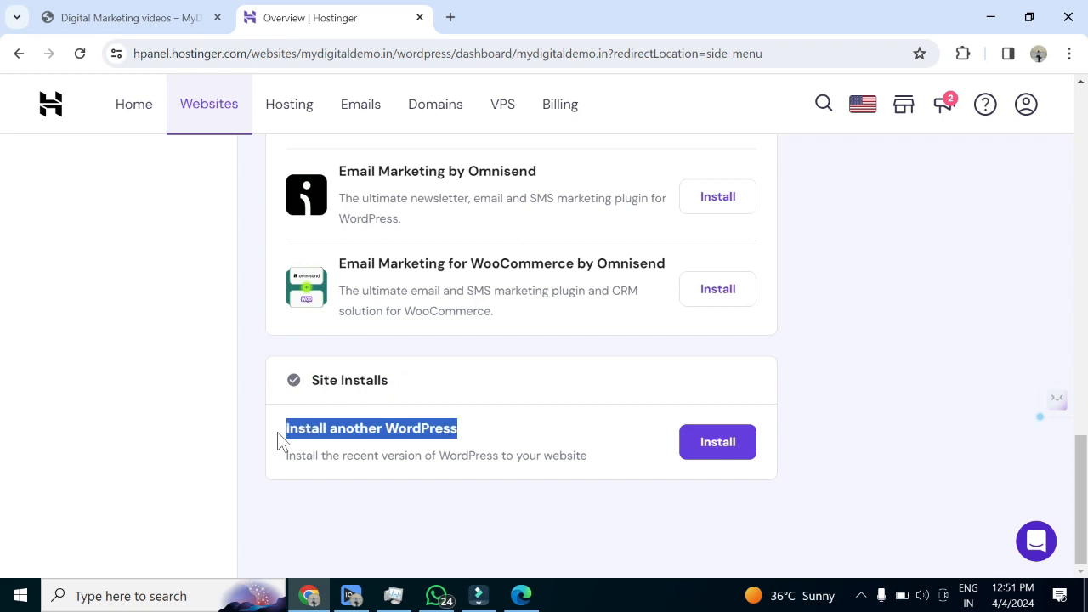
click(446, 508)
click(692, 444)
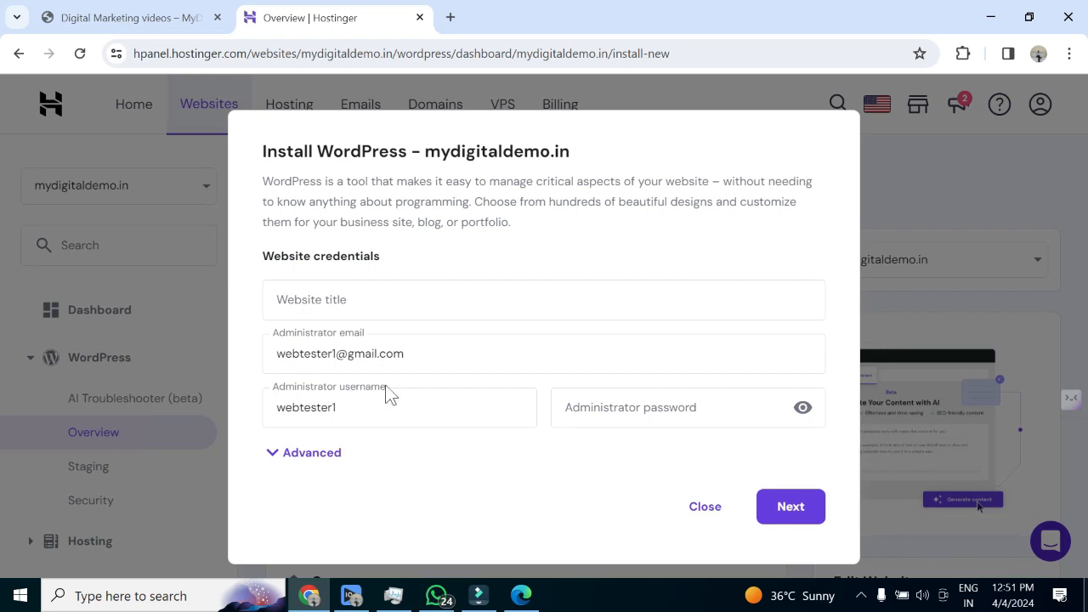
Set the installation path to ecommerce.mydigitaldemo.in in the advanced WordPress installation options.
click(341, 457)
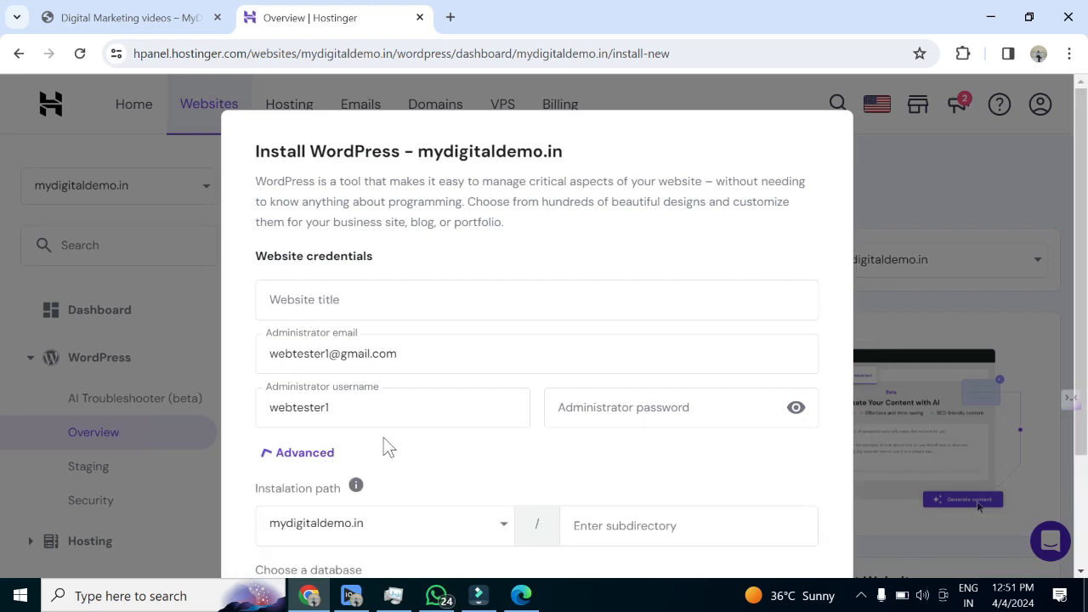
scroll(384, 445, down, 1)
scroll(544, 480, down, 1)
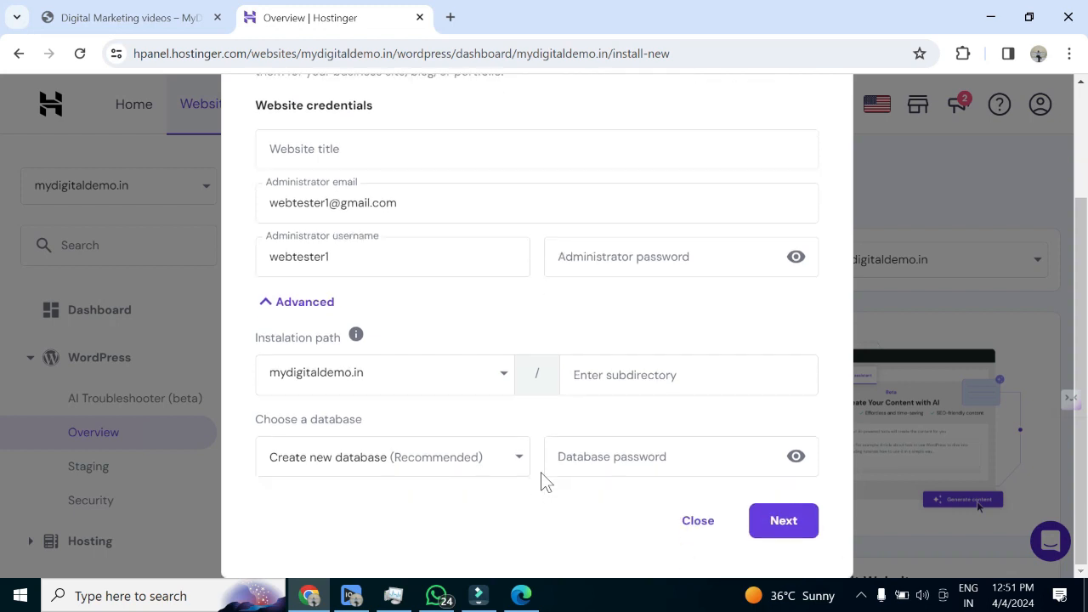
click(506, 380)
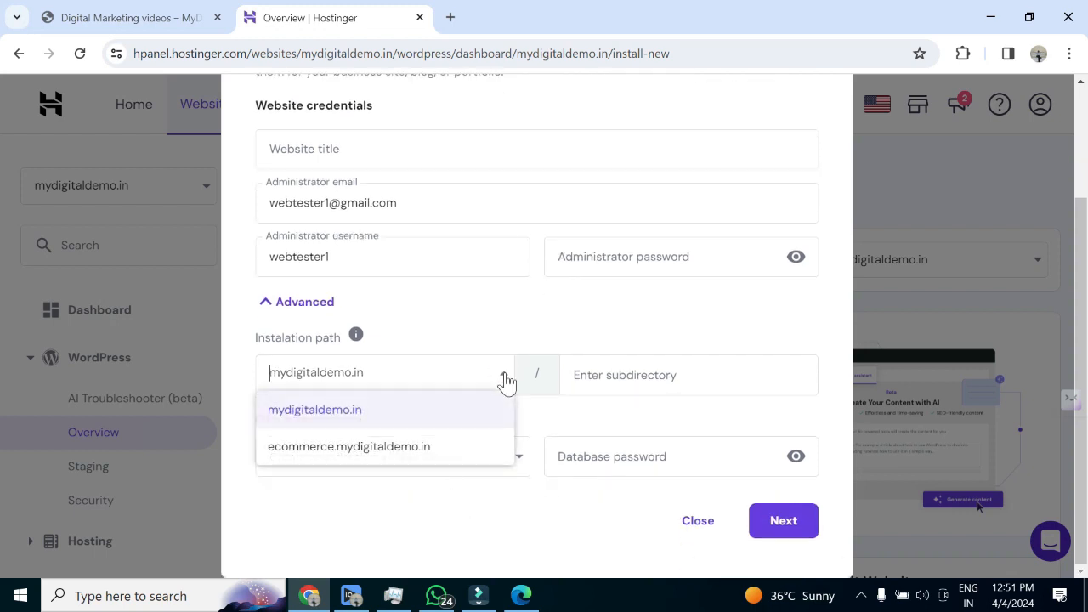
click(425, 449)
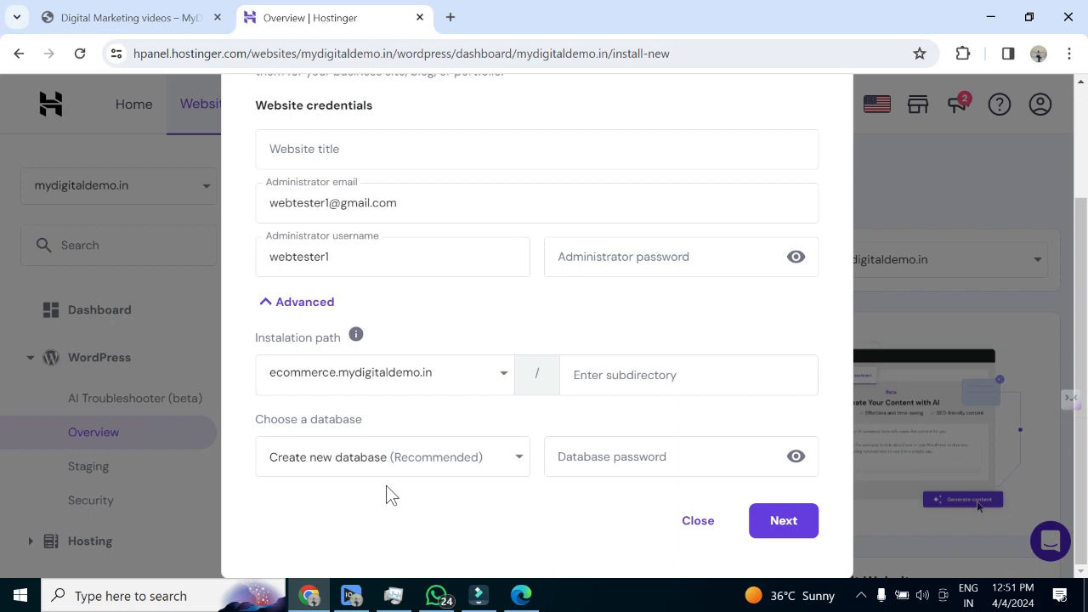
Enter "Ecommerce world of Learning" as the website title.
scroll(387, 493, up, 1)
click(354, 226)
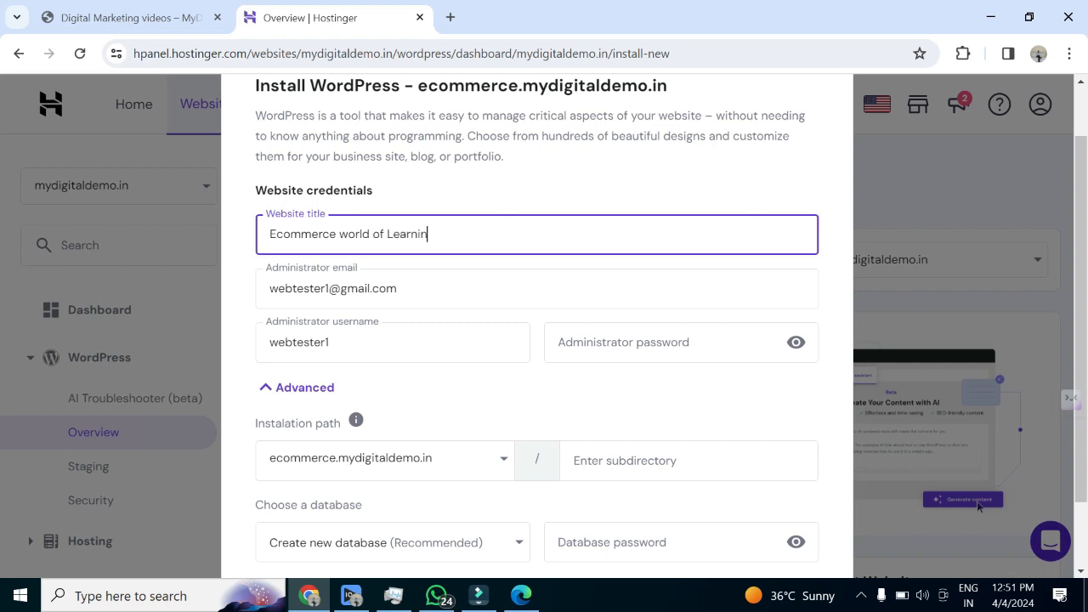
scroll(450, 386, down, 1)
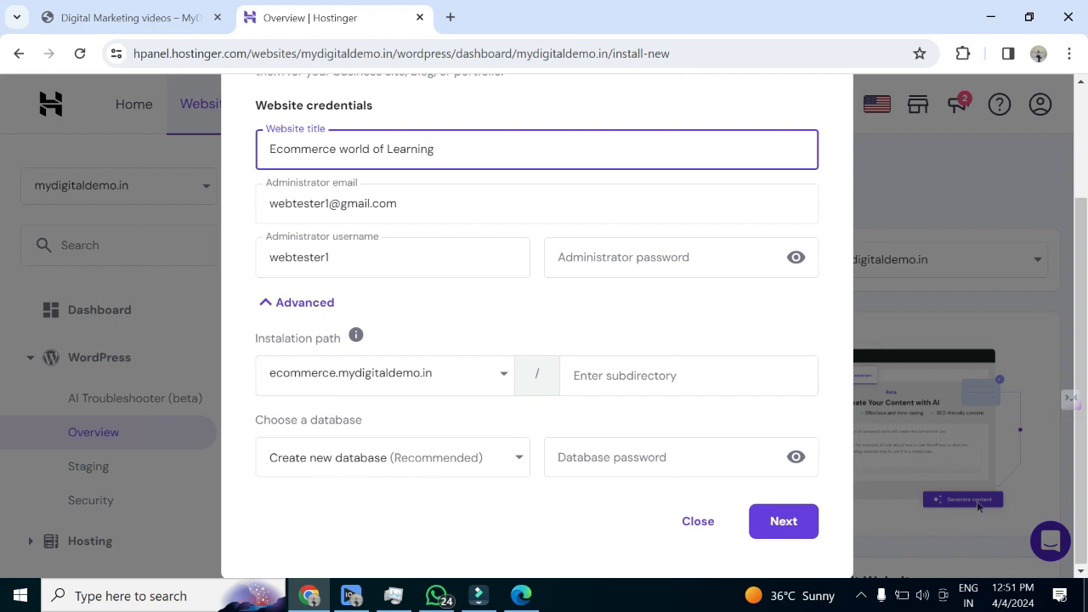
Enter the administrator password, and choose the existing database with its database password for the installation.
text(•••••)
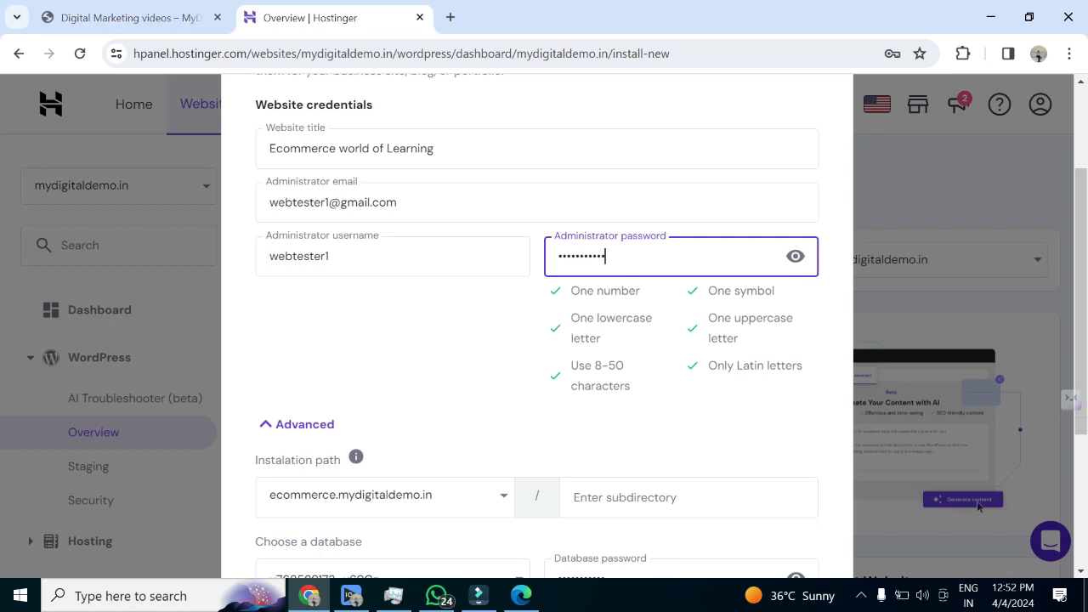
click(357, 333)
scroll(357, 333, up, 1)
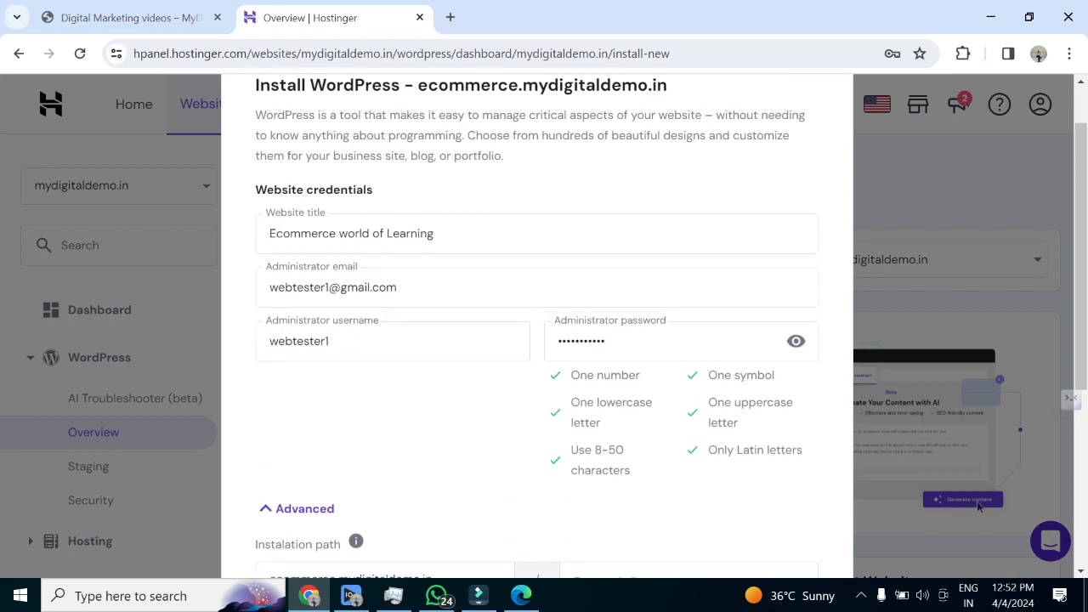
scroll(403, 231, down, 4)
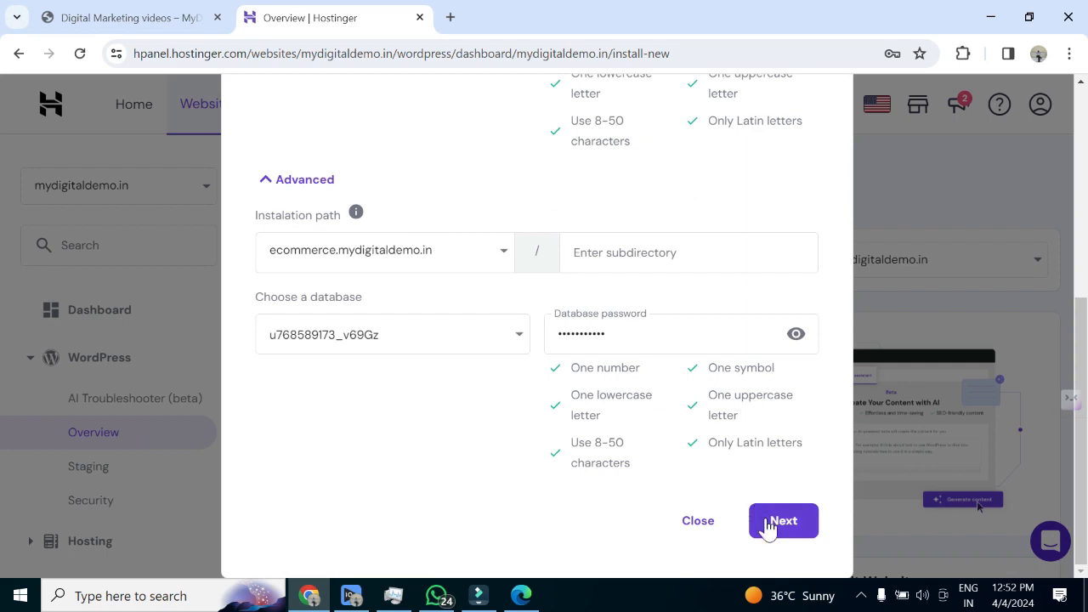
Install WordPress 6.5 in English on ecommerce.mydigitaldemo.in, with updates only to minor versions.
click(770, 526)
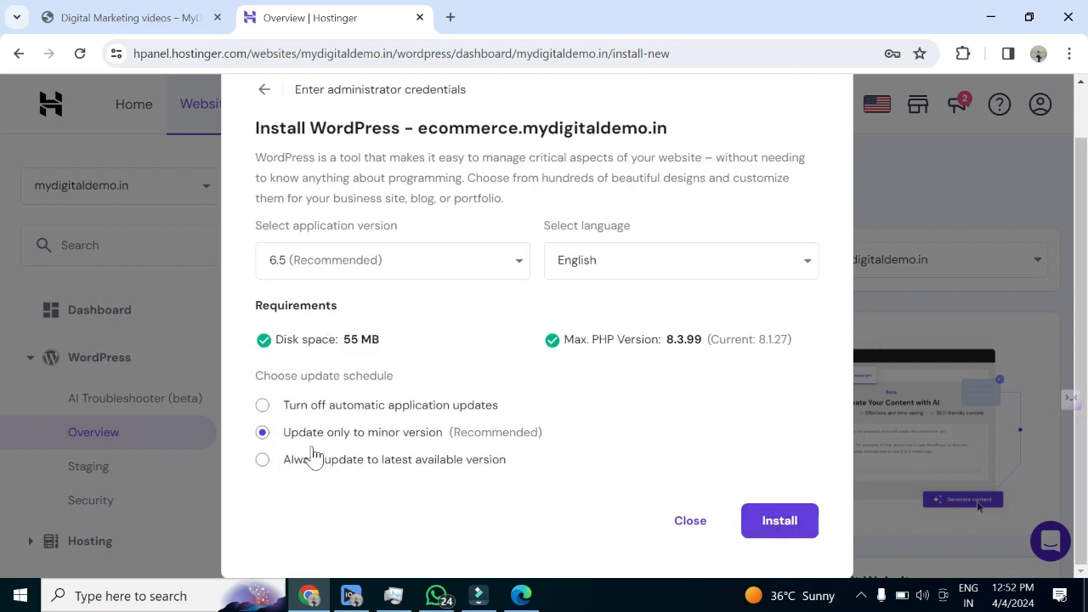
click(771, 520)
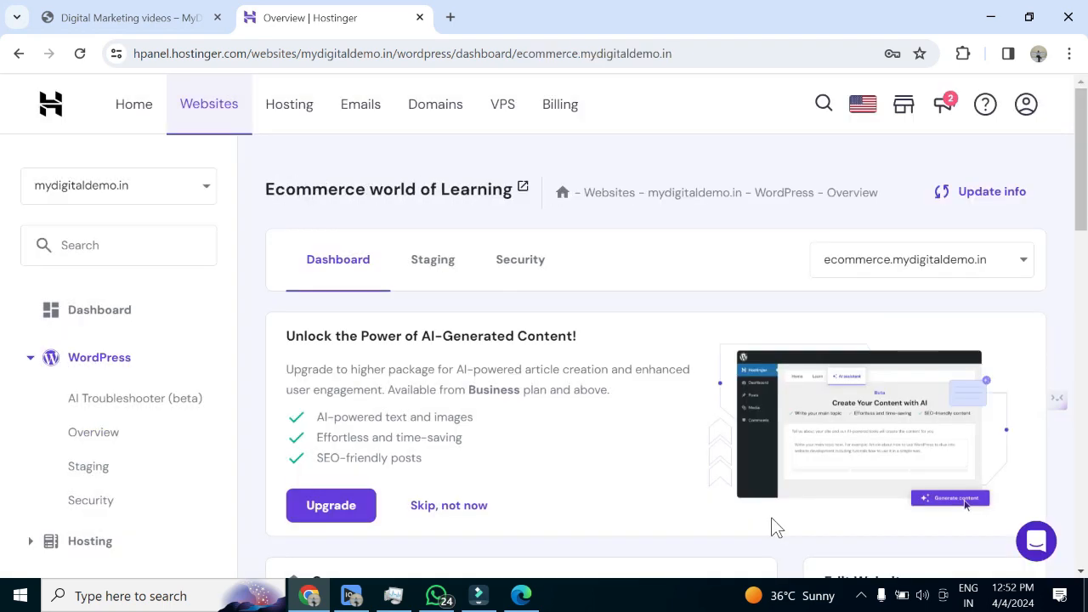
scroll(585, 464, down, 1)
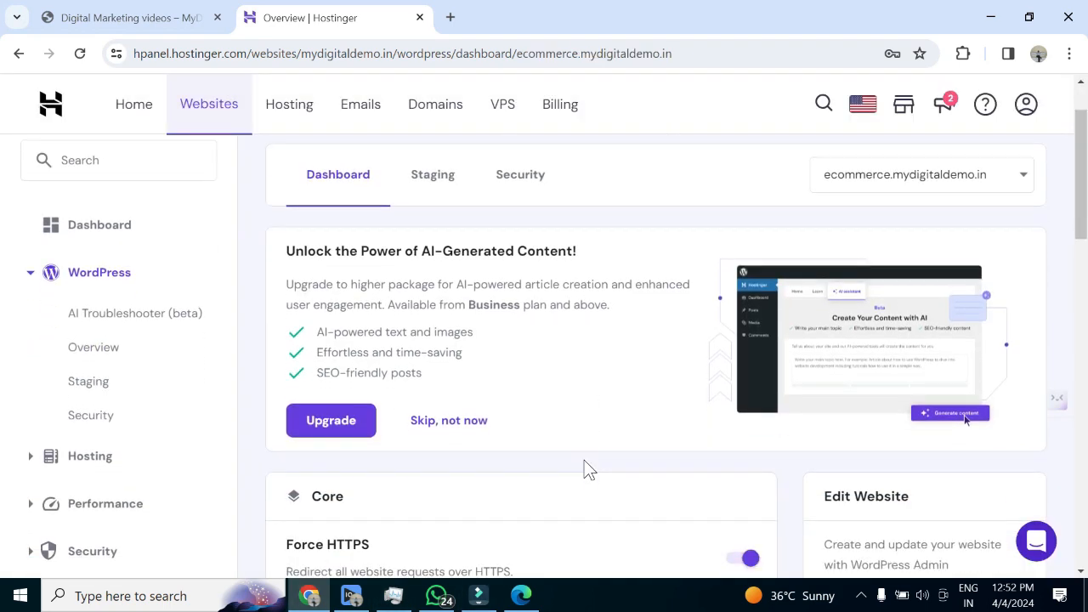
Open ecommerce.mydigitaldemo.in in a new tab and look through its homepage.
key(ctrl+t)
text(s)
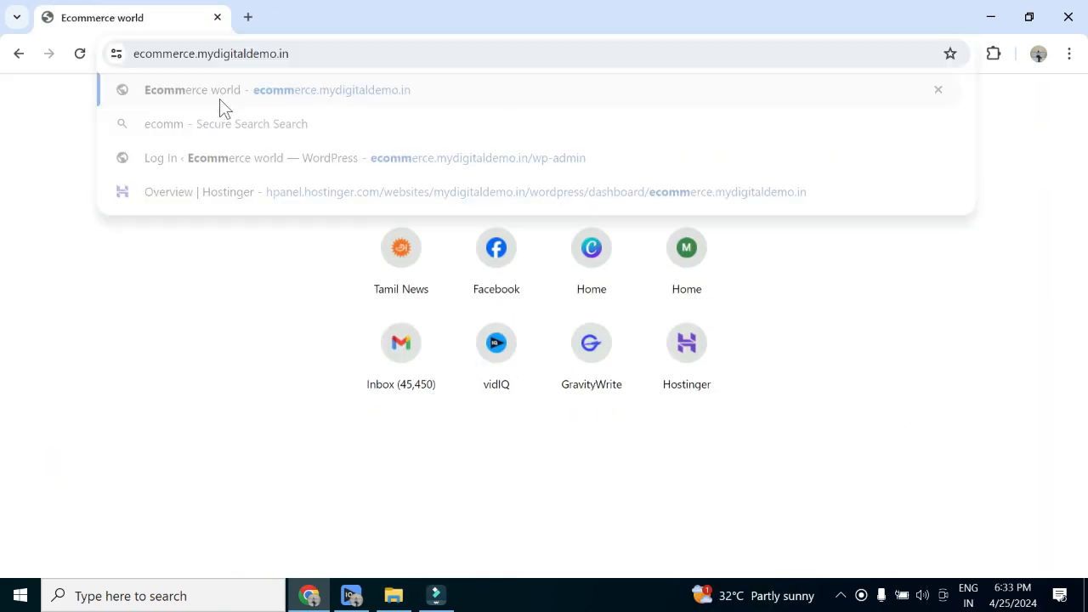
click(223, 93)
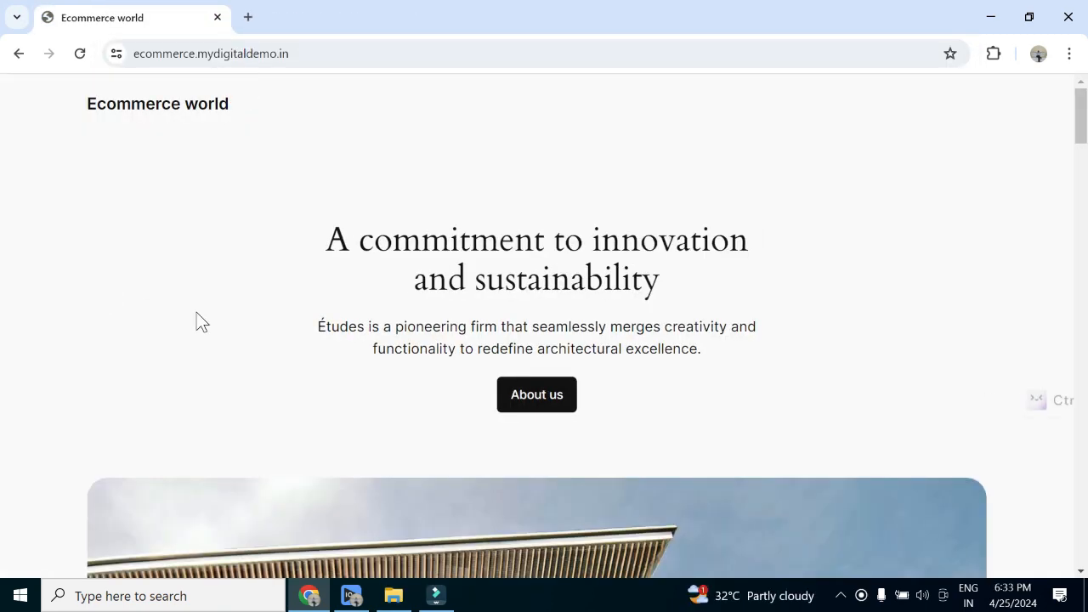
scroll(197, 313, down, 10)
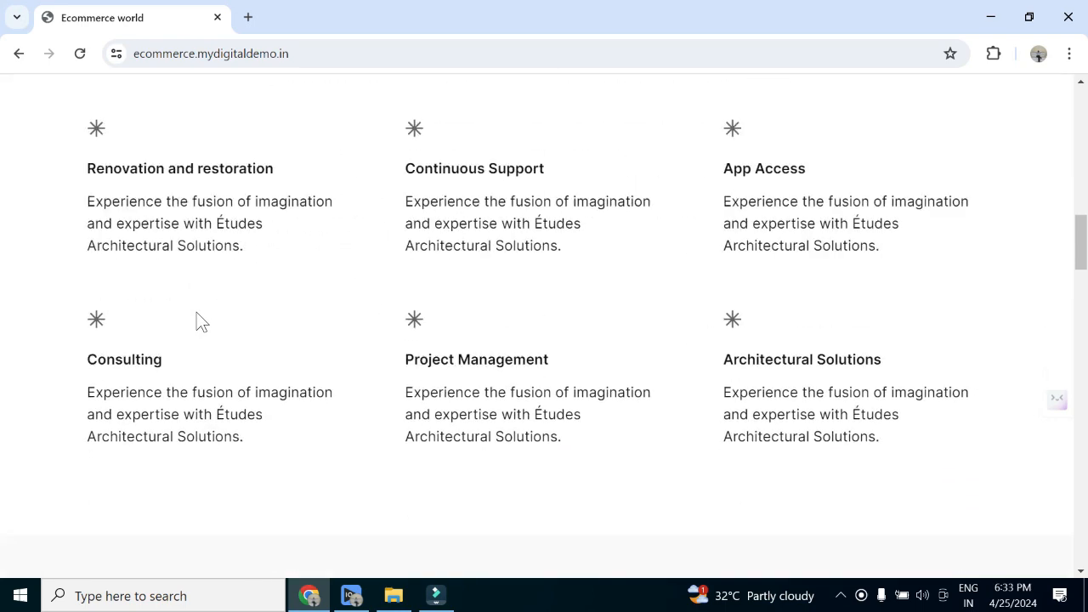
scroll(197, 312, down, 5)
scroll(196, 312, up, 15)
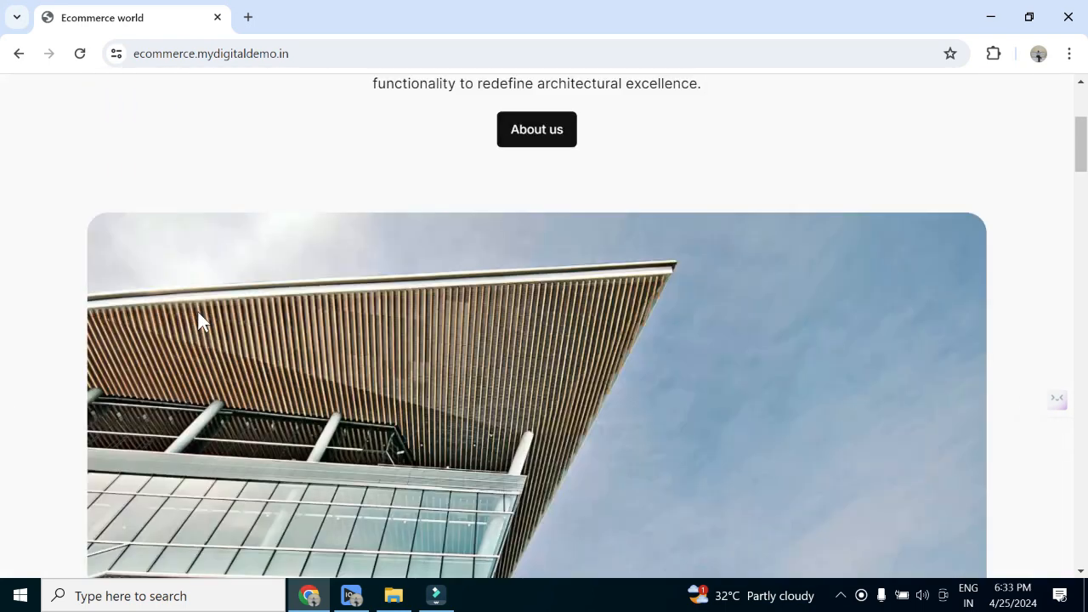
scroll(197, 322, up, 3)
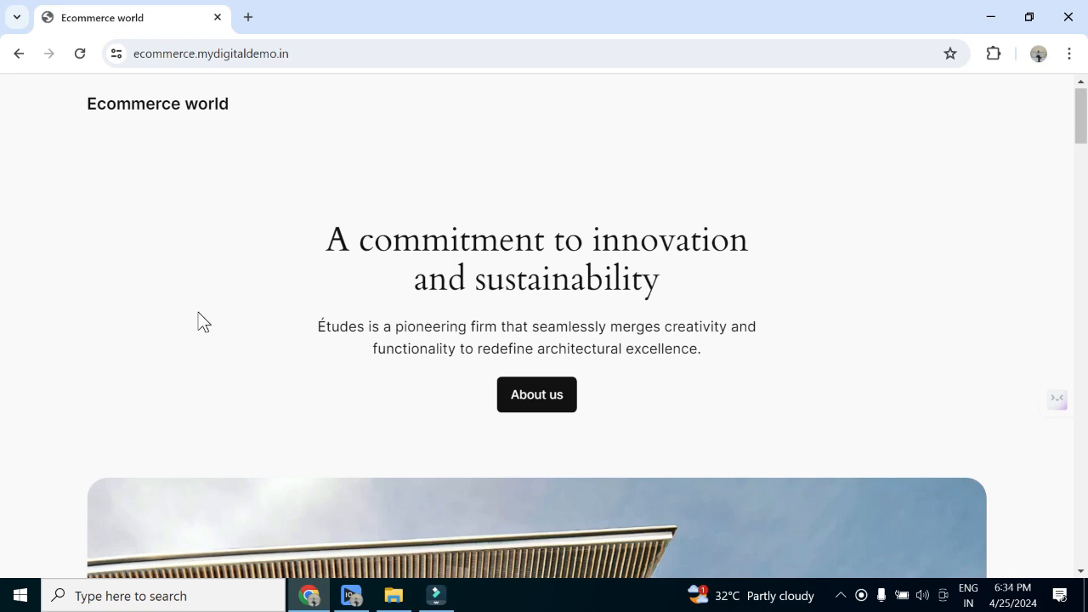
Go to the site's /wp-admin page and log in with the account e-mail and password, without saving the password in the browser.
text(/wp-admin)
key(Return)
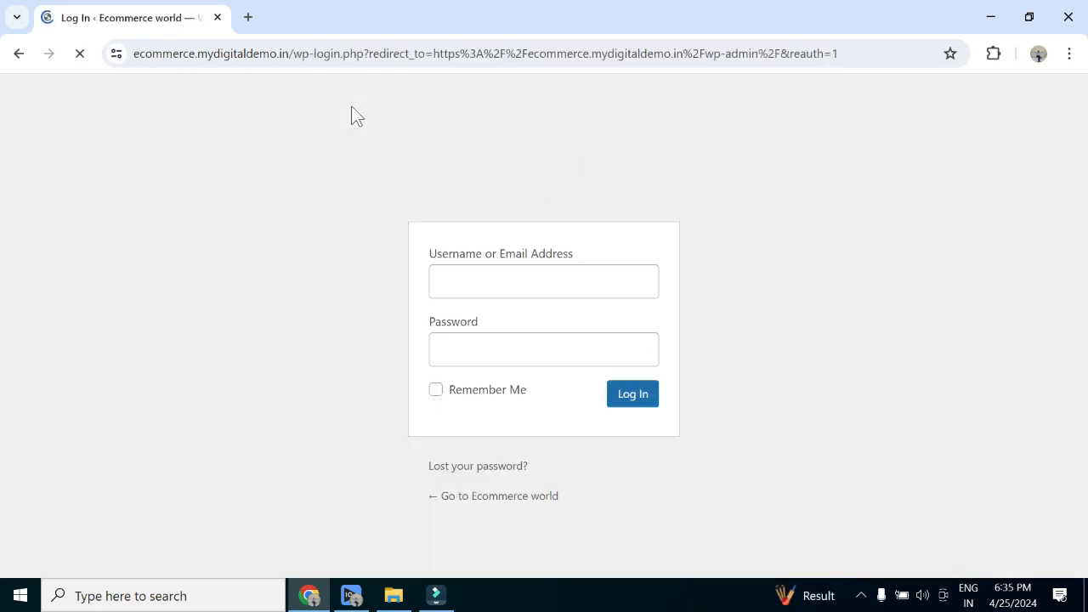
click(501, 286)
click(531, 311)
click(503, 355)
text(••)
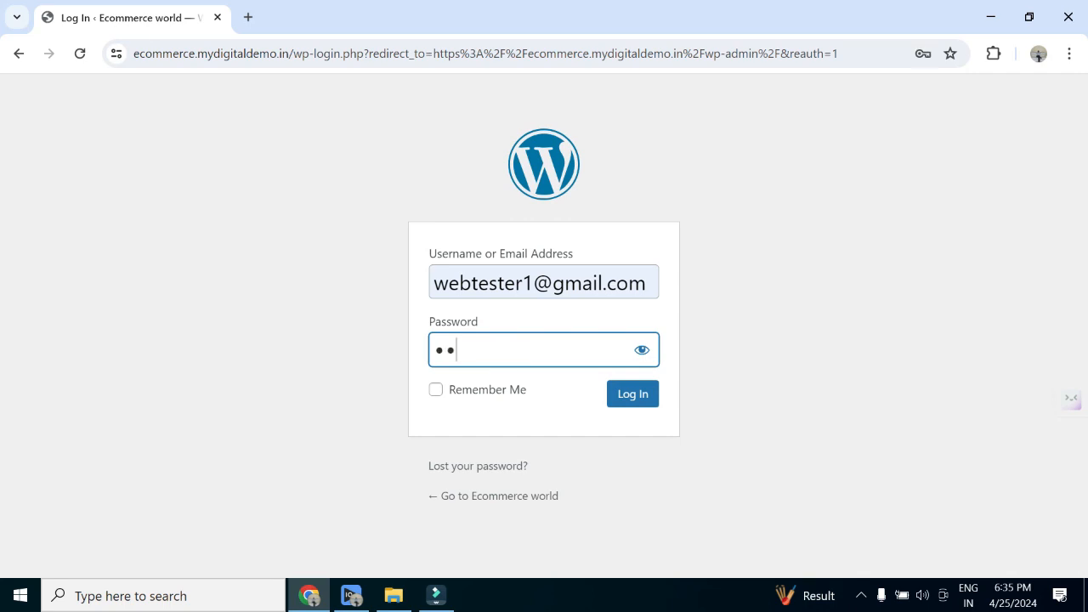
key(Return)
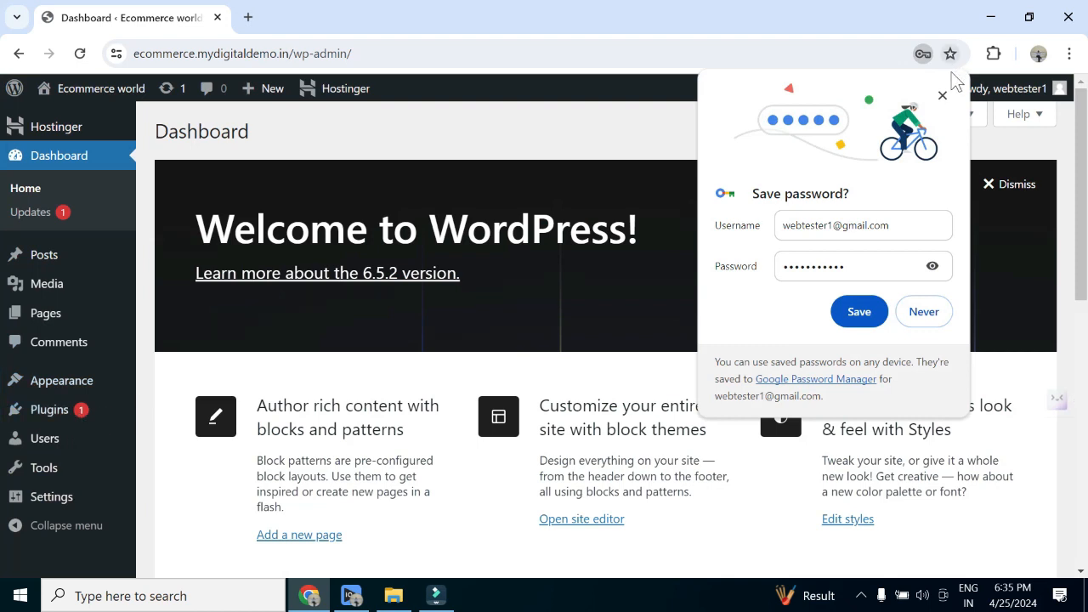
click(943, 96)
Look over the WordPress dashboard and open the site's appearance themes.
mouse_move(75, 442)
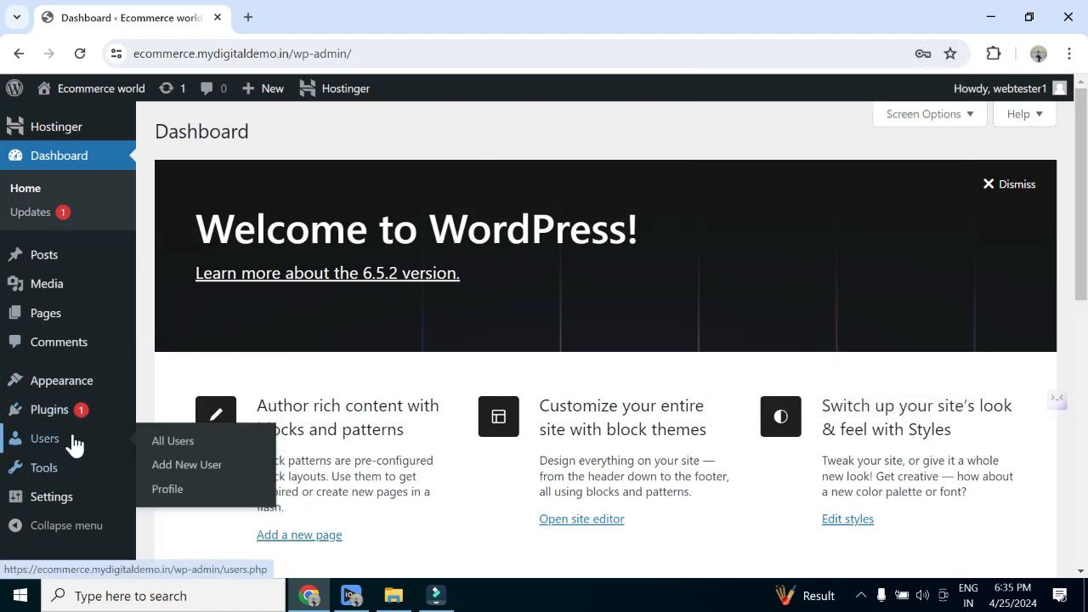
scroll(75, 442, down, 1)
mouse_move(111, 389)
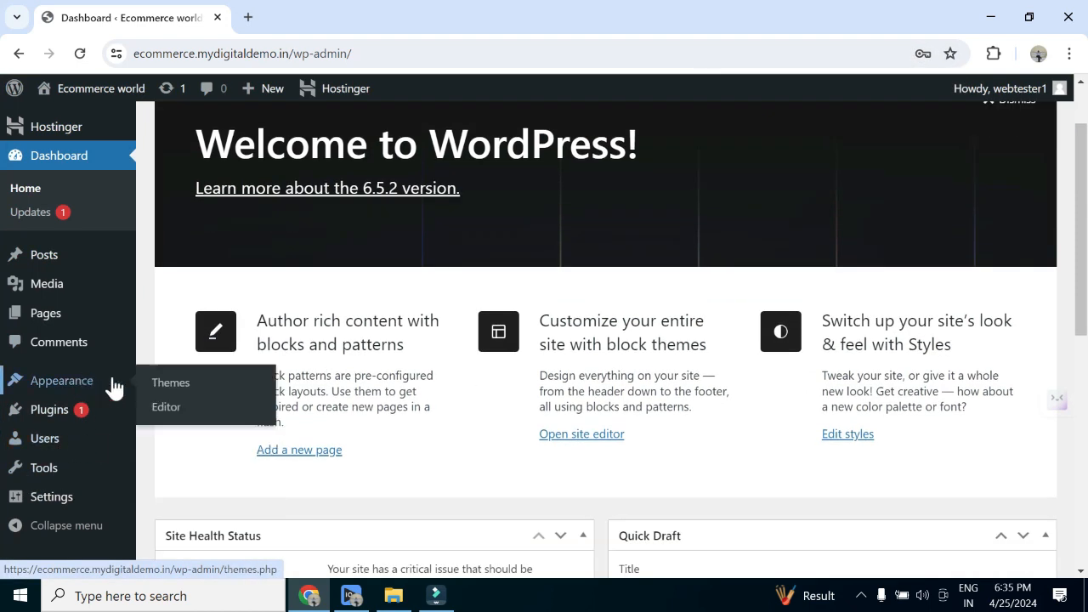
click(172, 385)
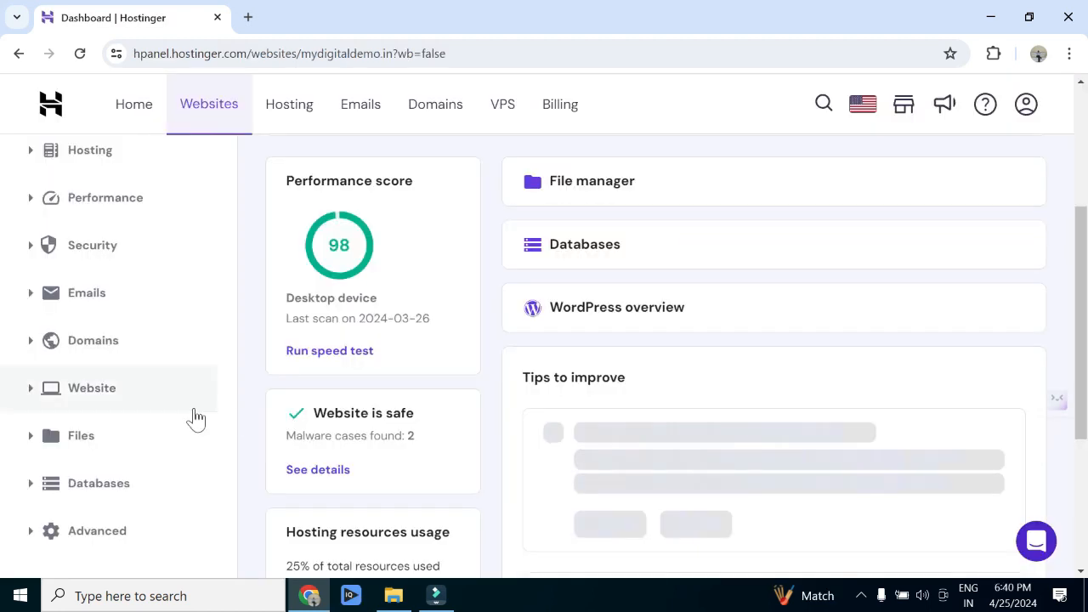
Open the subdomain management of mydigitaldemo.in in Hostinger and check the list of current subdomains.
click(95, 350)
click(100, 416)
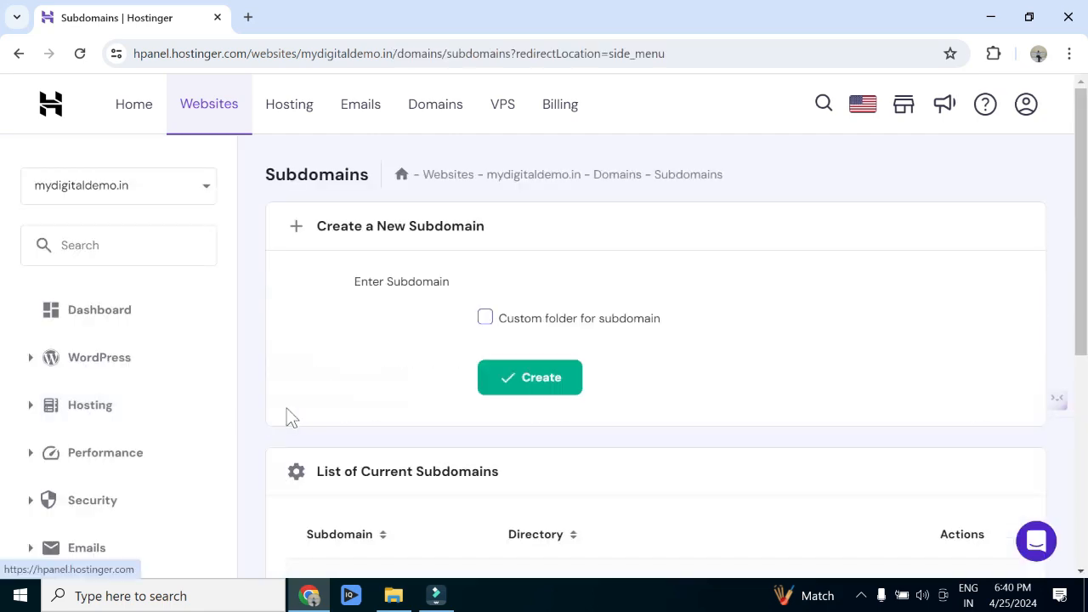
scroll(340, 391, down, 2)
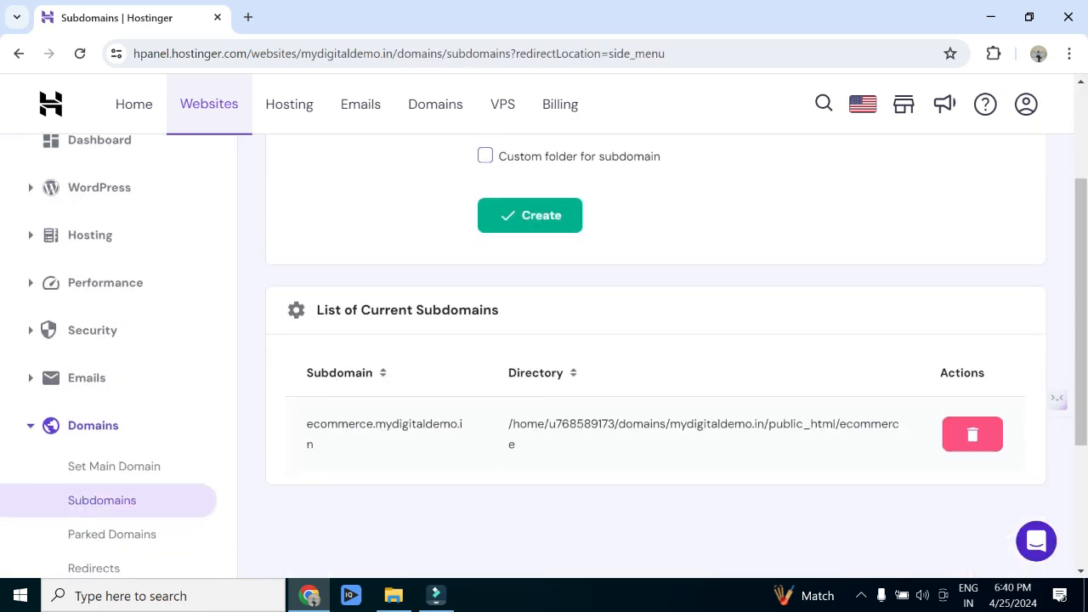
drag(306, 437, 416, 451)
scroll(398, 465, up, 2)
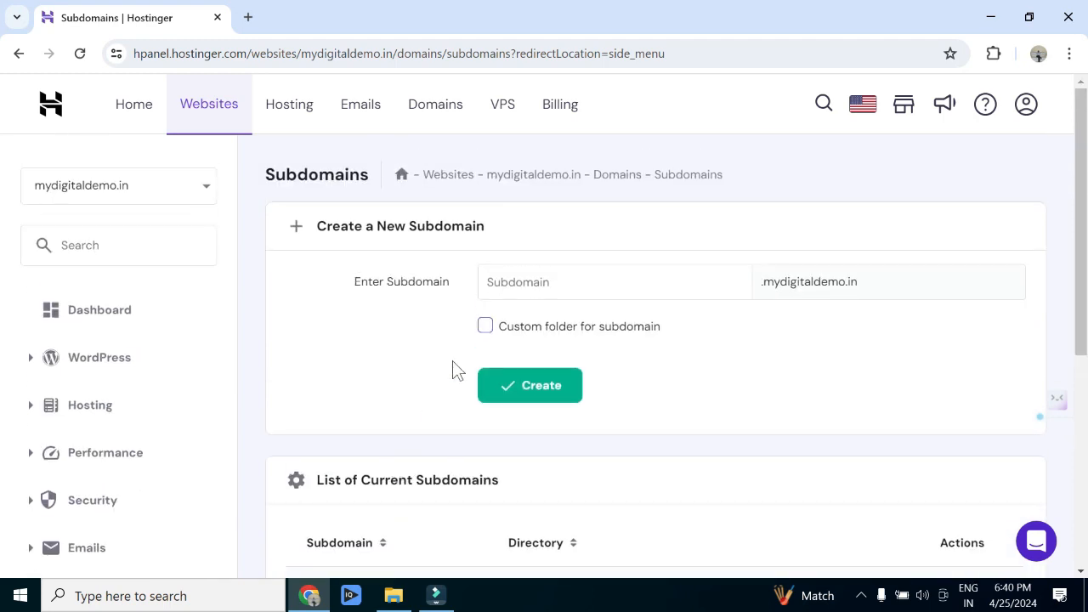
Create the new subdomain clothingstore.mydigitaldemo.in without a custom folder and check it in the subdomain list.
click(544, 281)
text(cl)
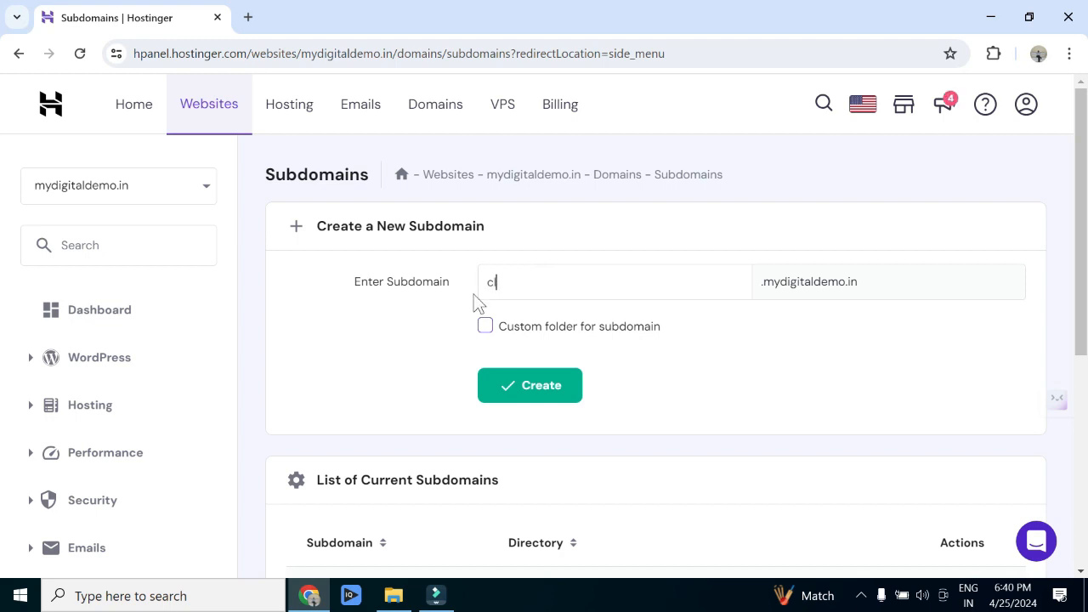
text(othingstore)
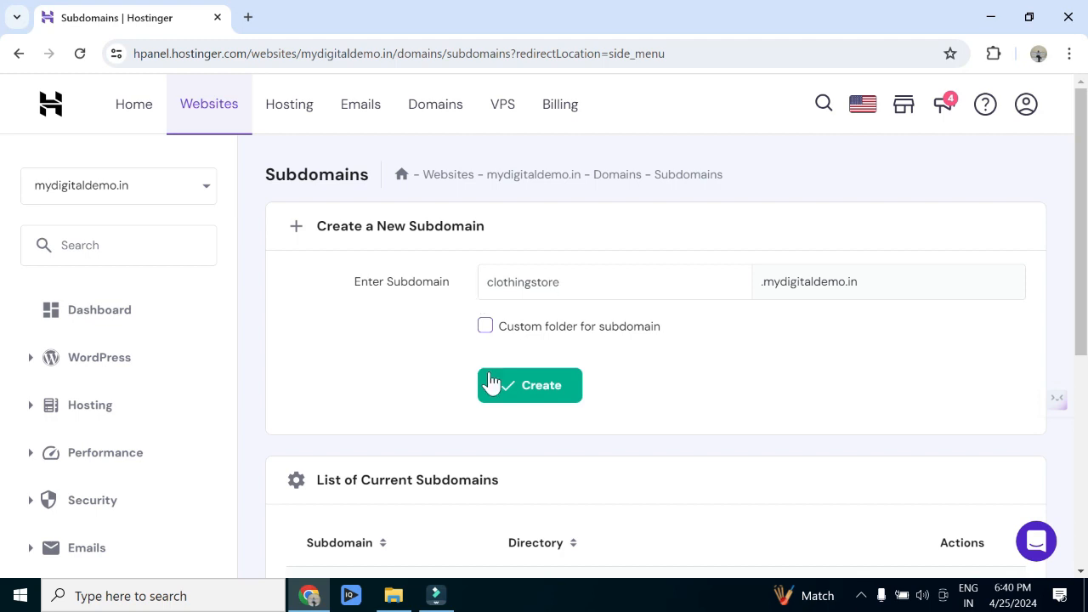
click(547, 396)
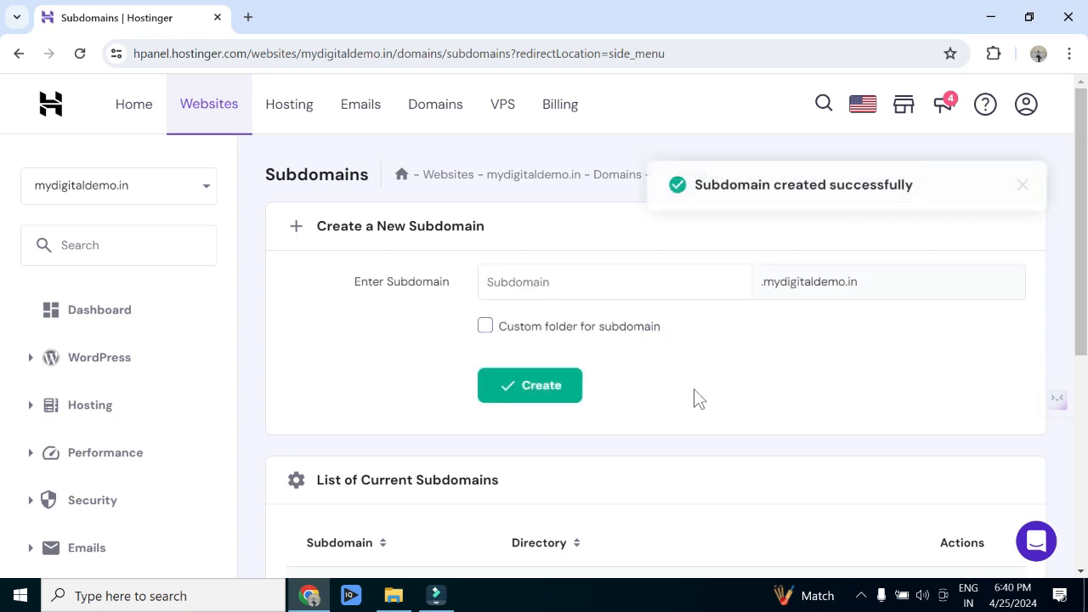
scroll(694, 397, down, 2)
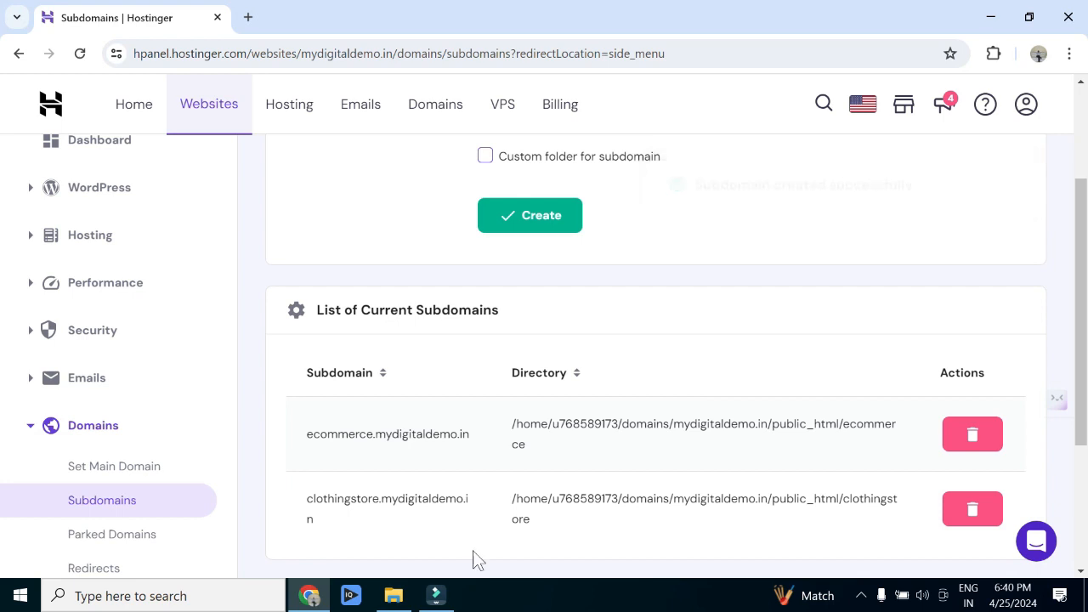
Open clothingstore.mydigitaldemo.in in a new tab and look through its homepage.
click(250, 18)
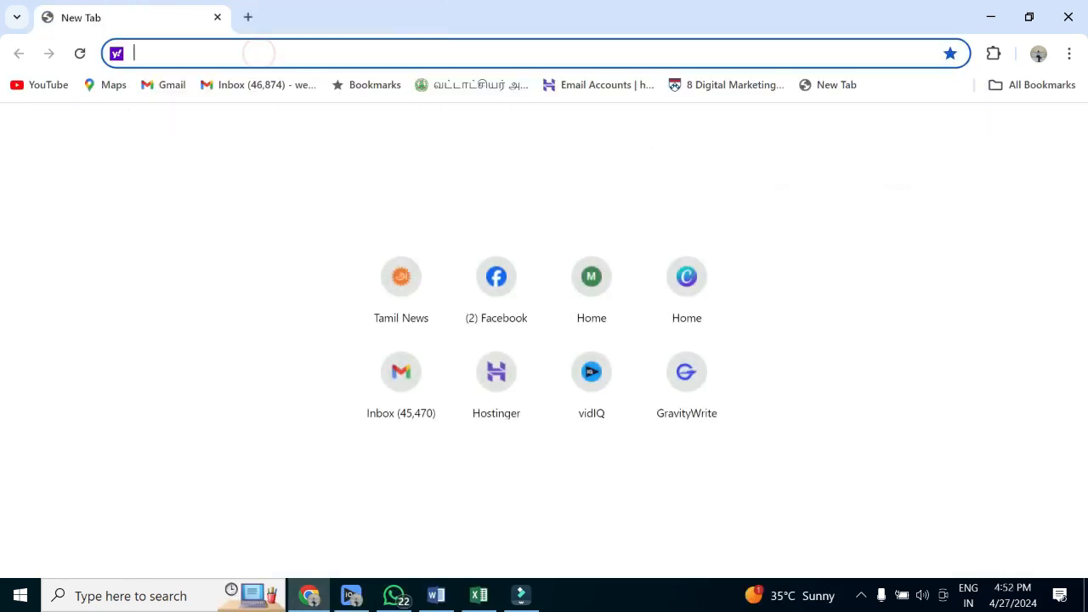
text(clothingstore.mydigitaldemo.in)
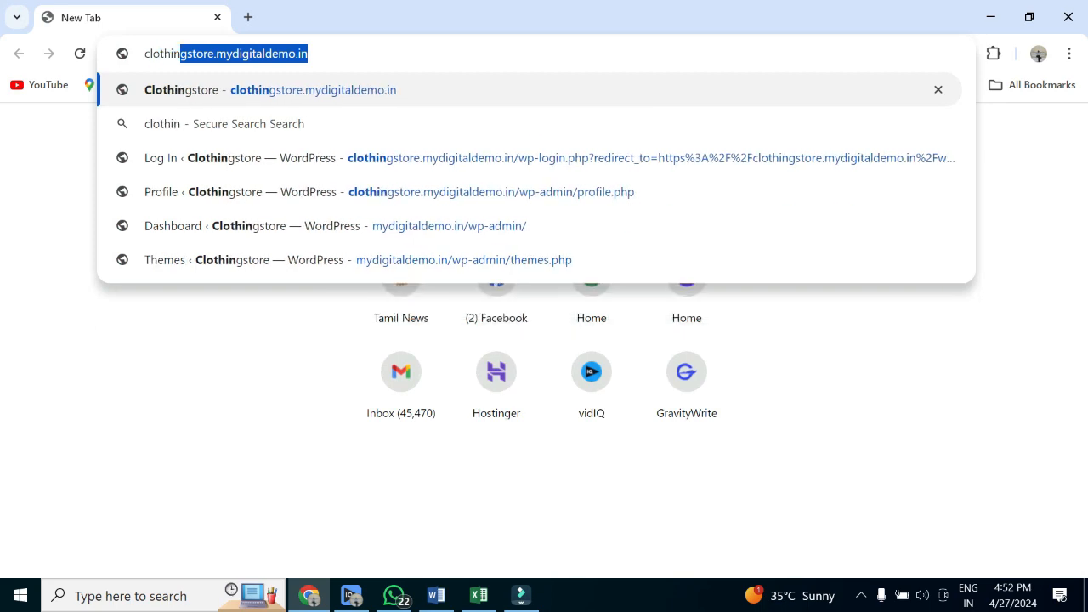
click(286, 97)
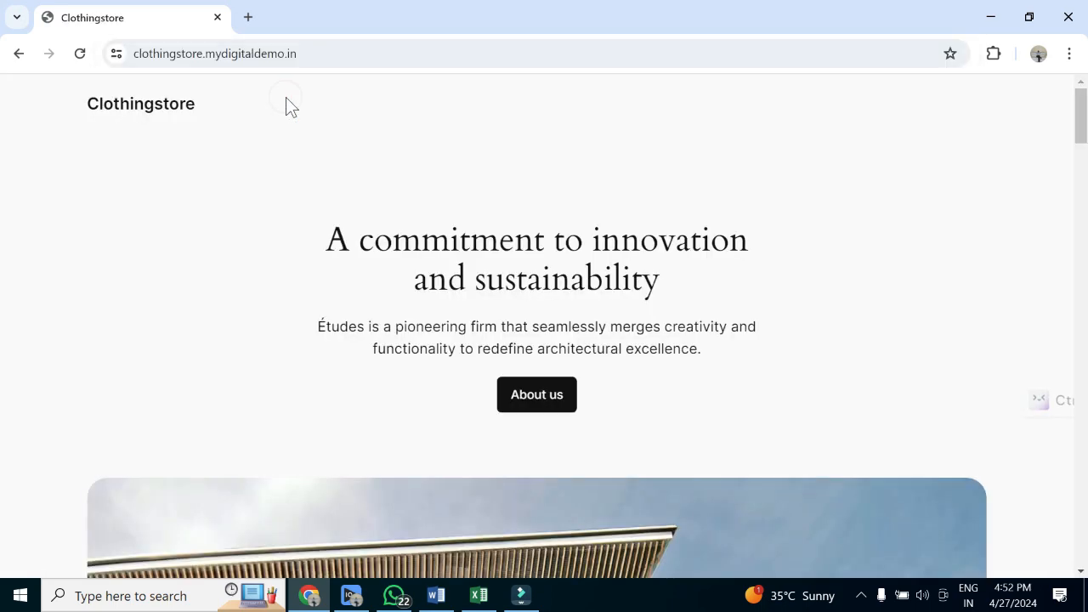
scroll(286, 206, down, 15)
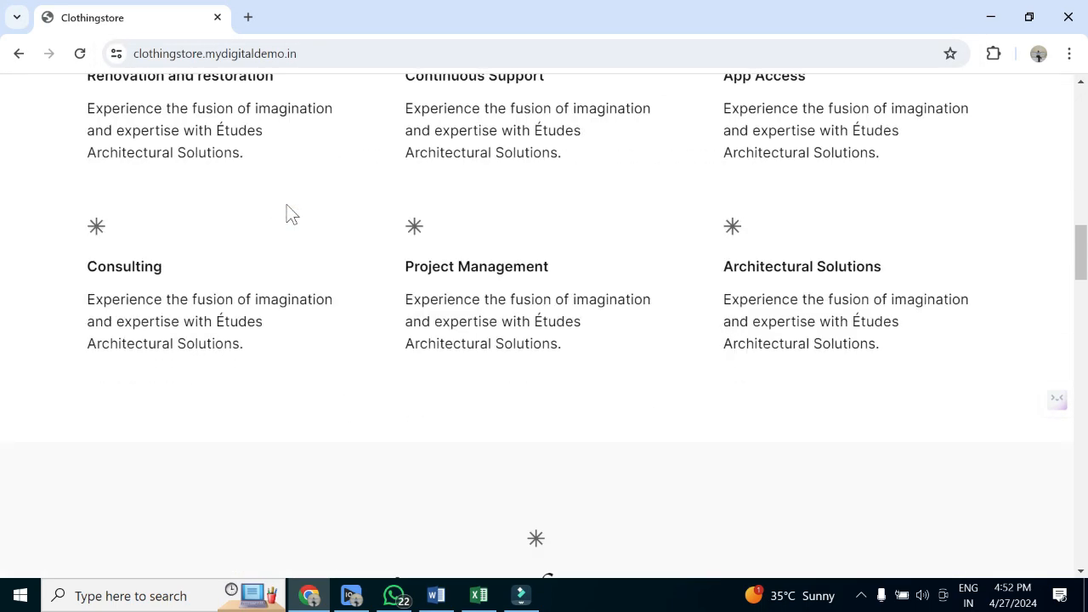
scroll(286, 205, down, 12)
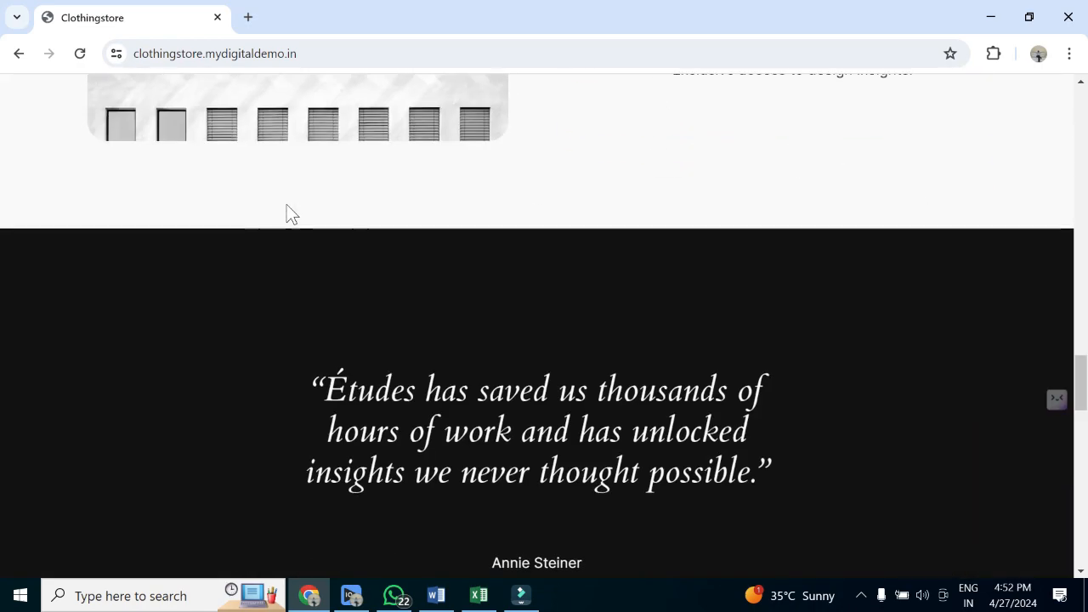
scroll(286, 204, up, 11)
scroll(287, 212, up, 15)
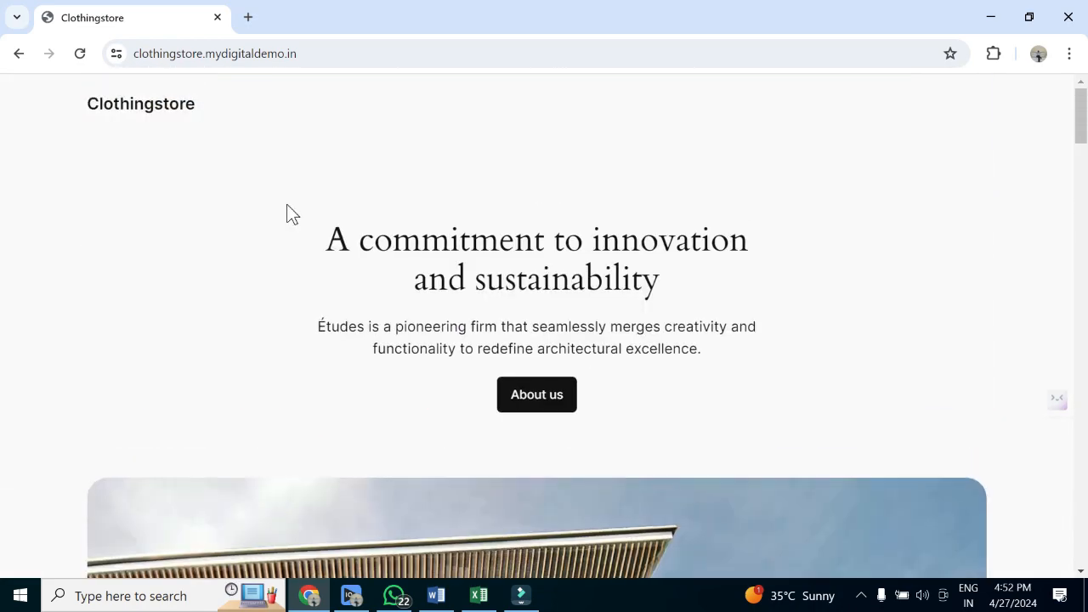
drag(333, 43, 80, 77)
click(262, 229)
click(261, 228)
click(514, 599)
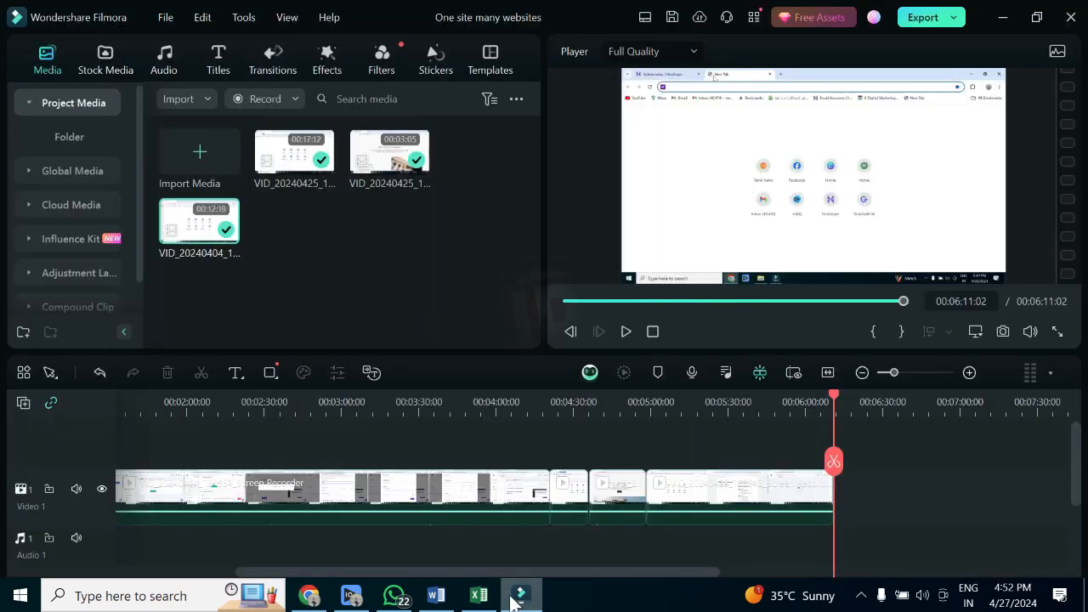